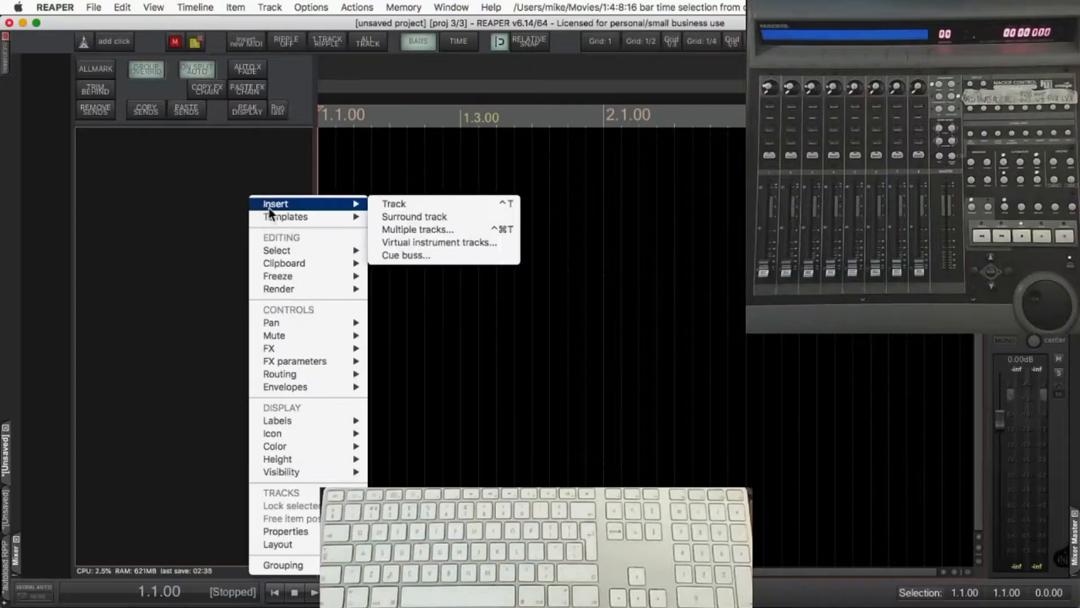
- Load the BASS track template and an output busses template from the buss mixing templates
mouse_move(464, 278)
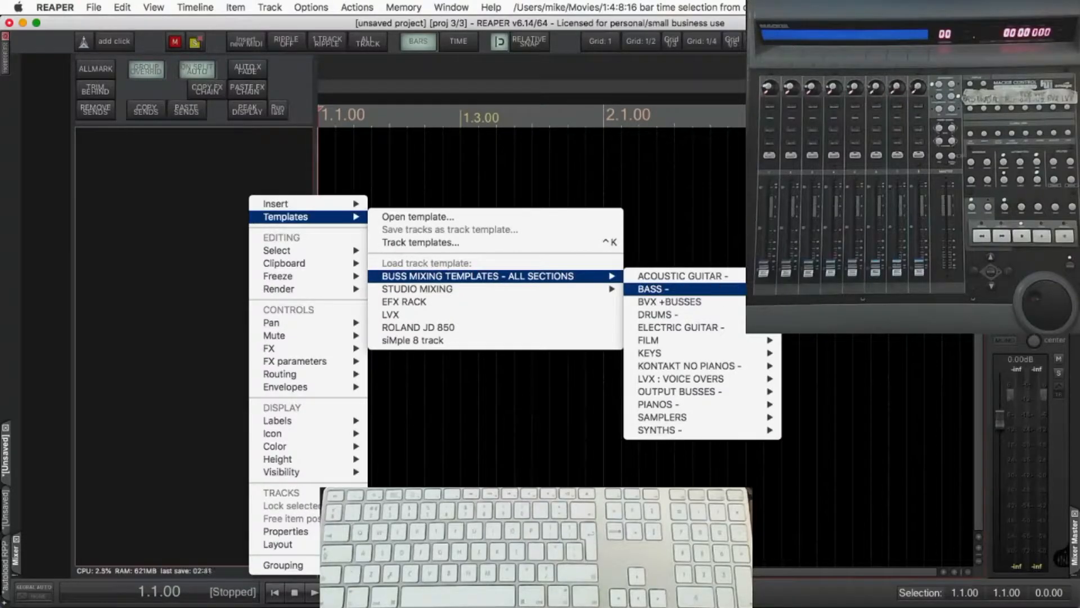
click(653, 288)
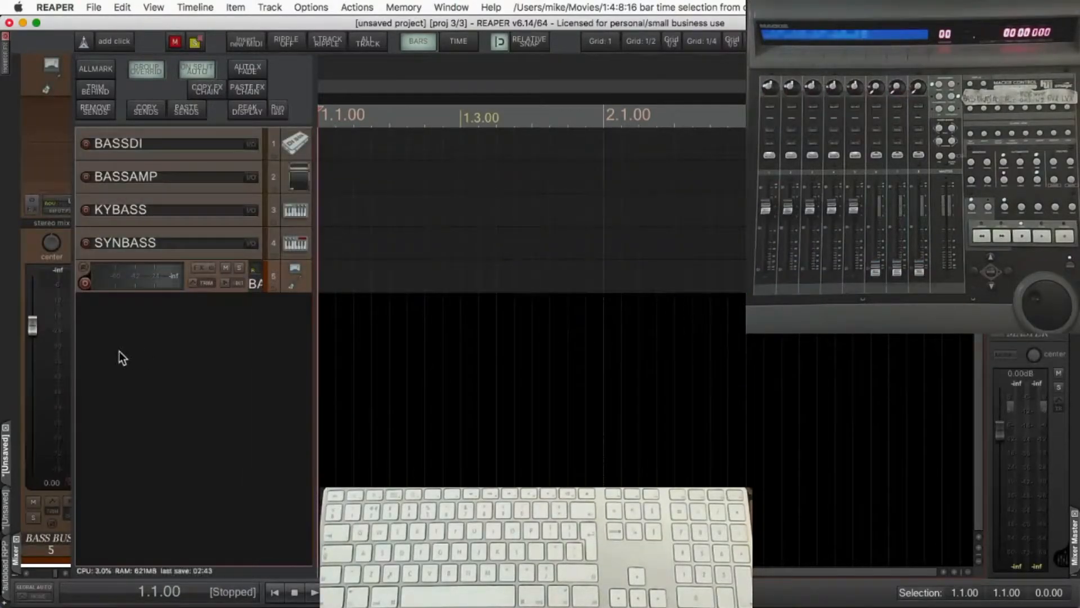
right_click(185, 321)
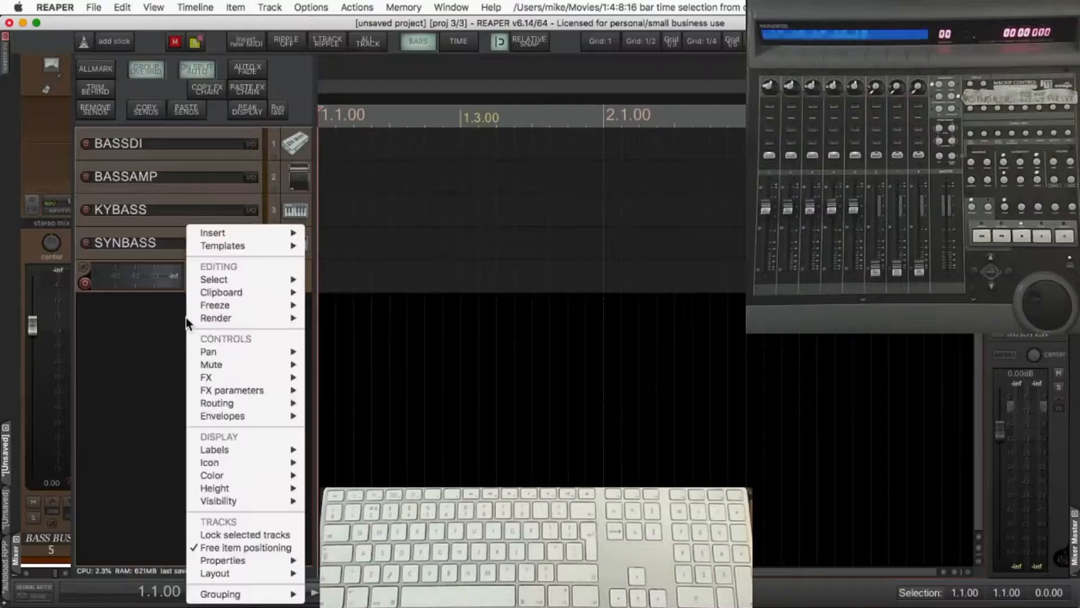
click(96, 381)
click(303, 280)
right_click(272, 317)
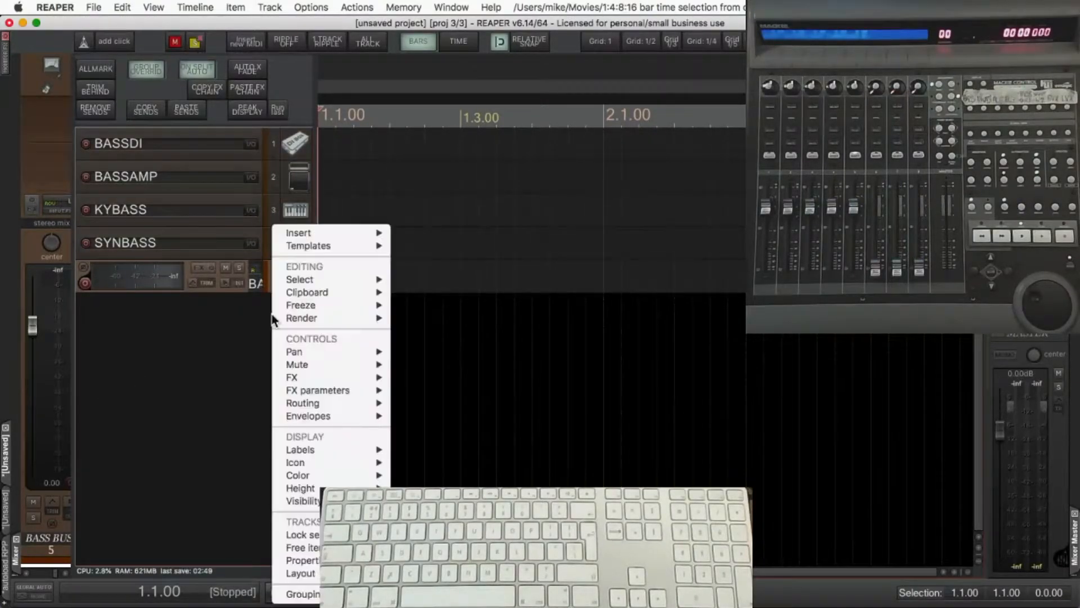
mouse_move(366, 245)
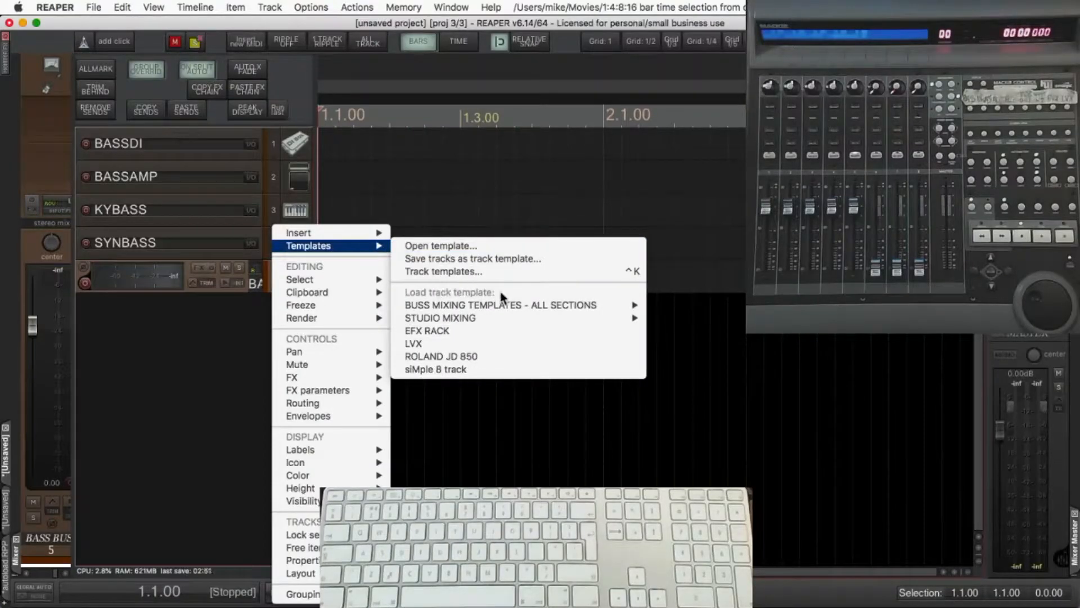
mouse_move(615, 305)
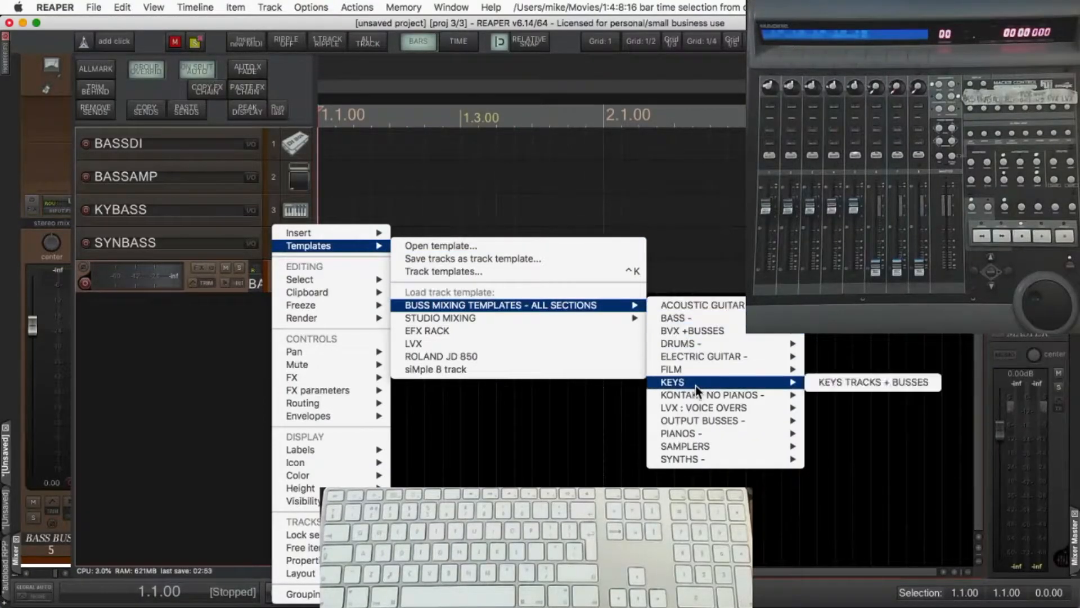
mouse_move(726, 420)
click(847, 422)
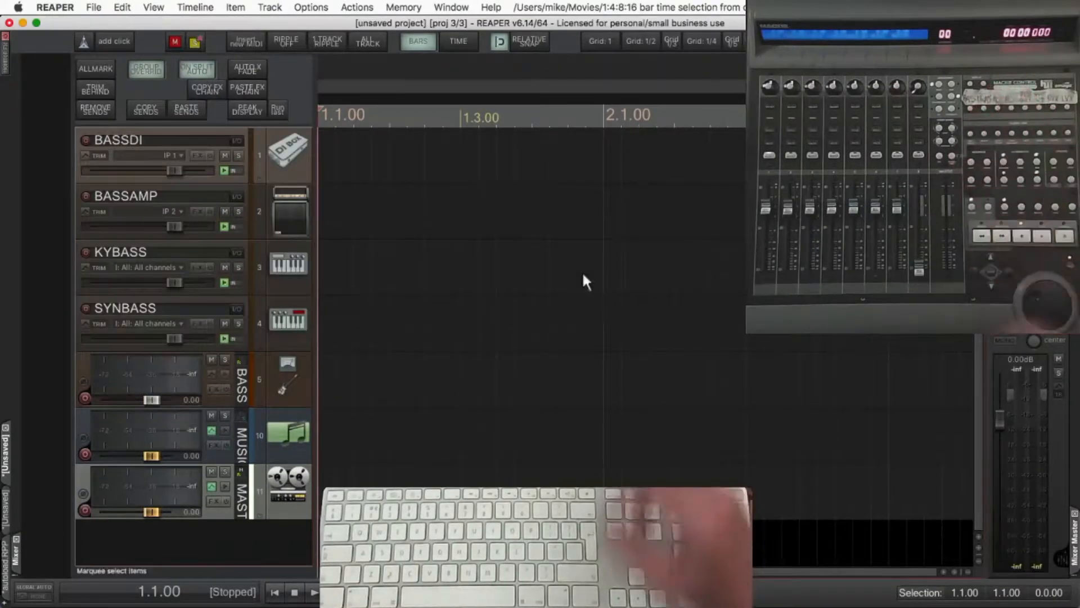
- Examine the bass, music output and master output buss tracks by selecting each one
click(281, 375)
click(287, 427)
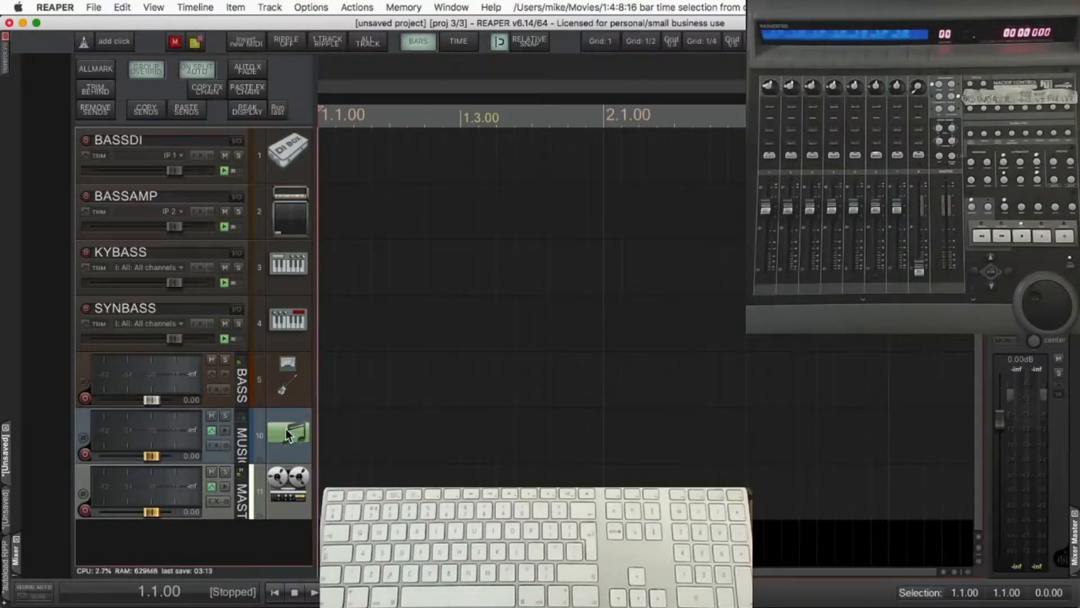
click(284, 493)
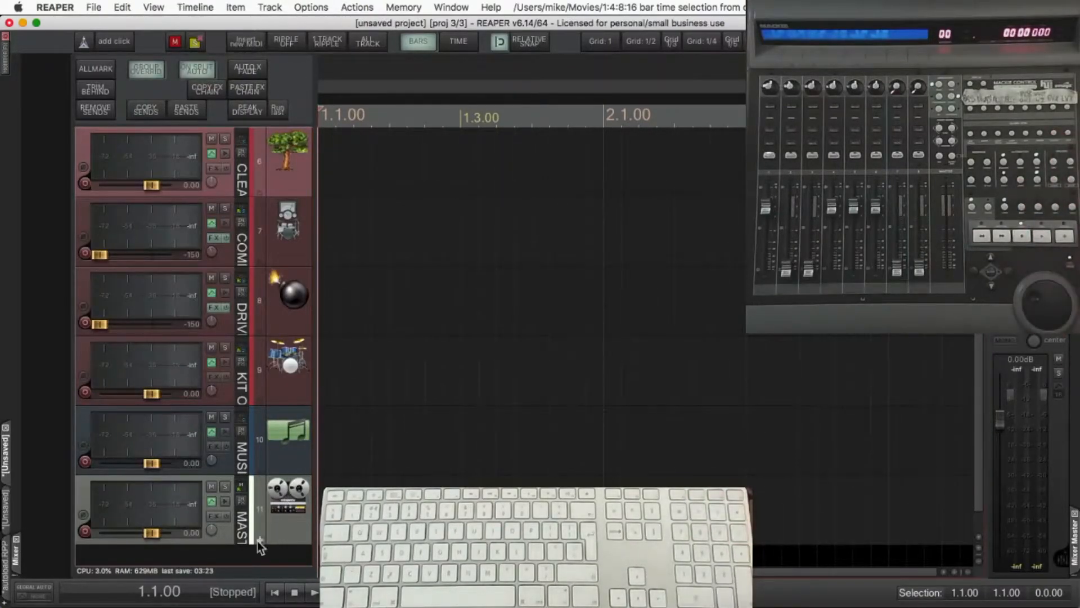
click(283, 446)
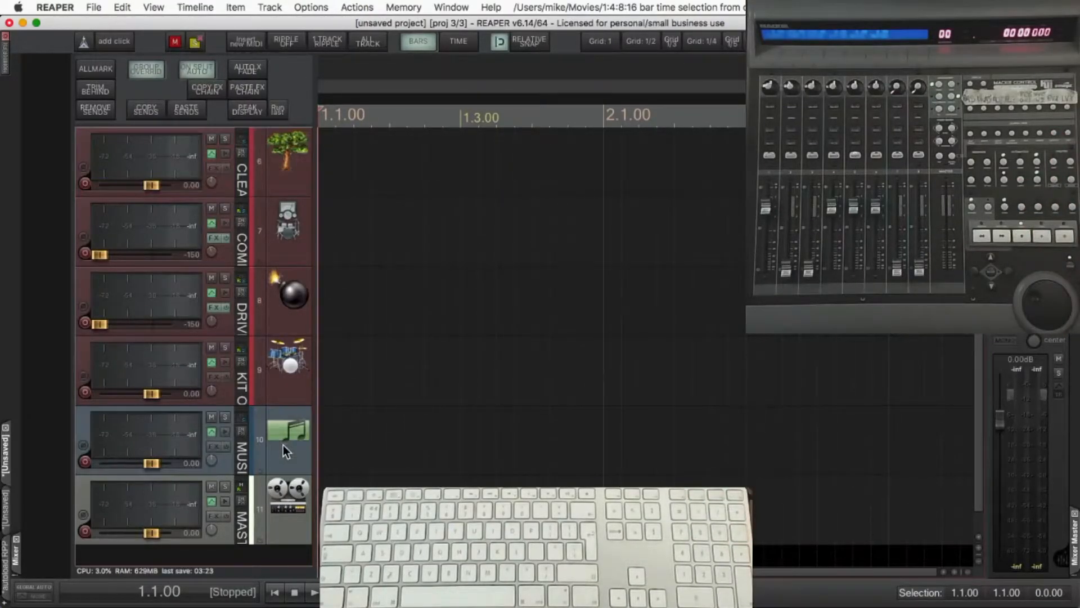
click(281, 509)
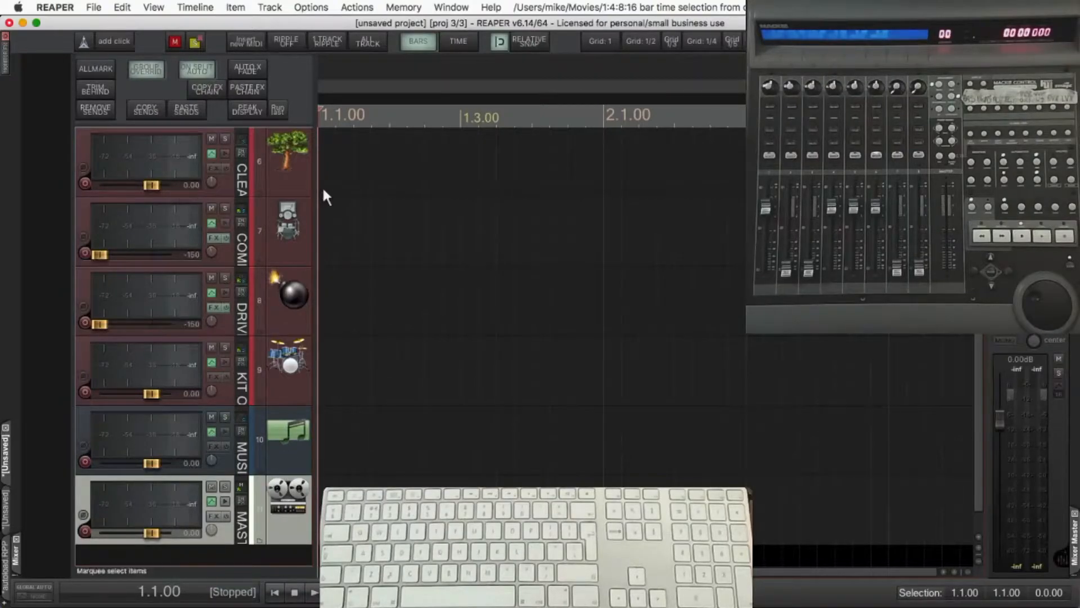
- Inspect the routing and sends of the CLEAN OUT BUSS kits track
click(275, 170)
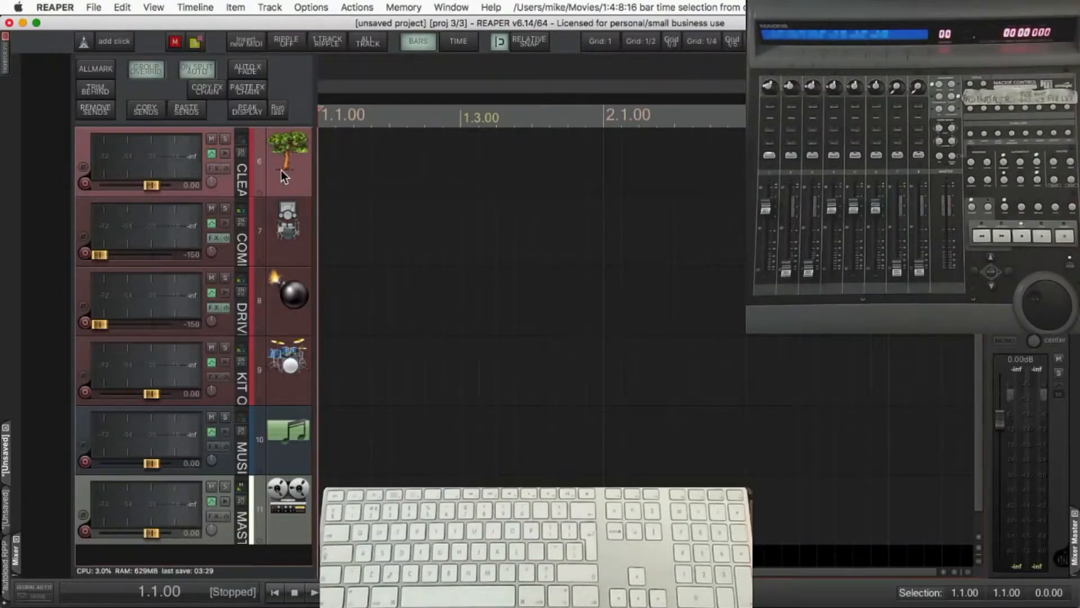
key(i)
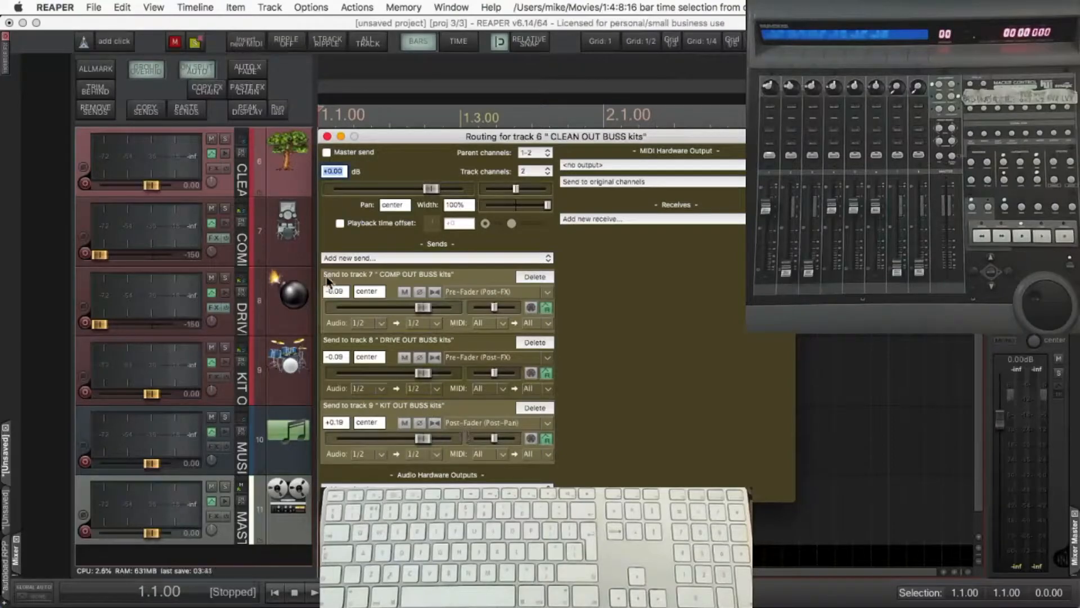
click(258, 197)
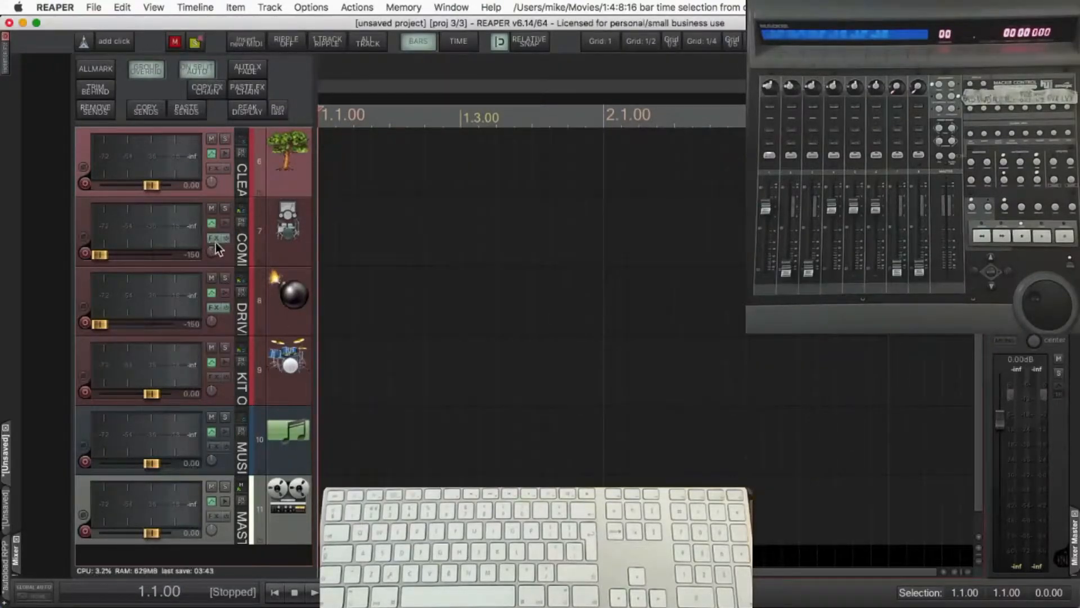
- Review the compressed and kit output busses along with the music and master output busses
click(294, 234)
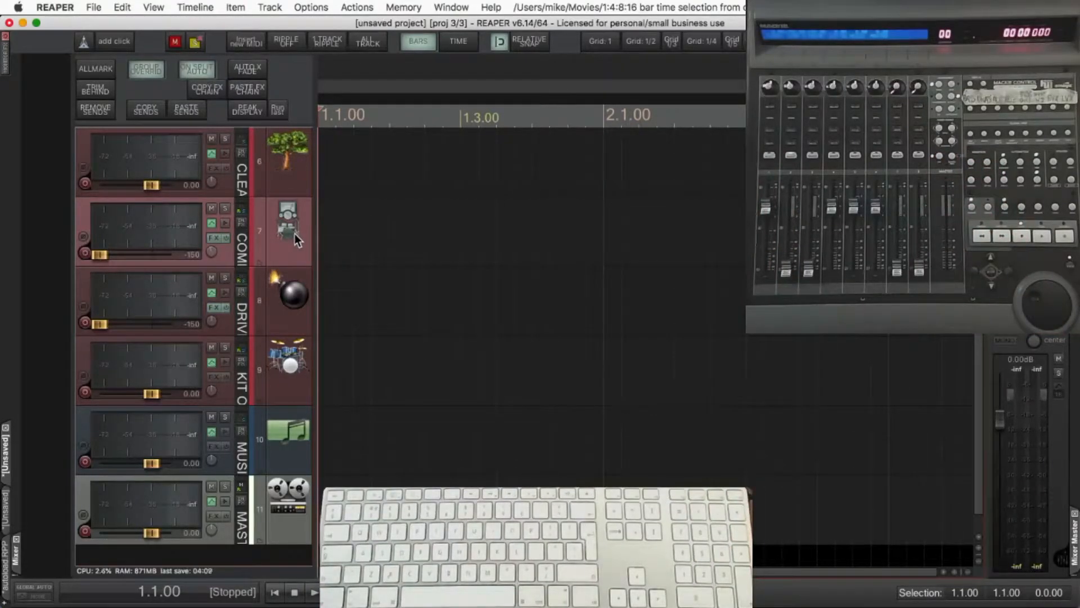
click(289, 380)
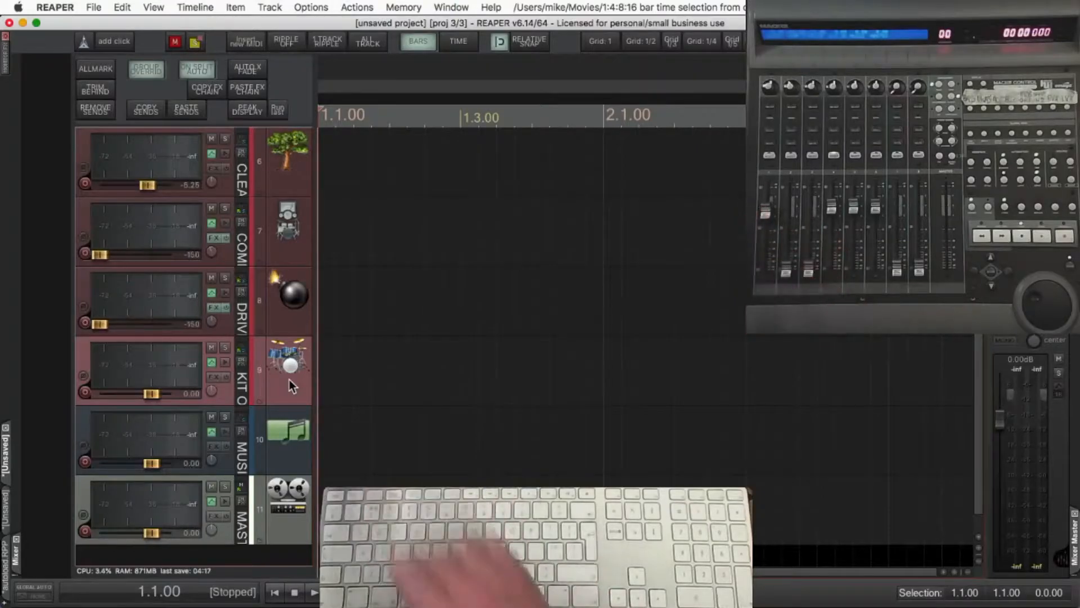
click(292, 505)
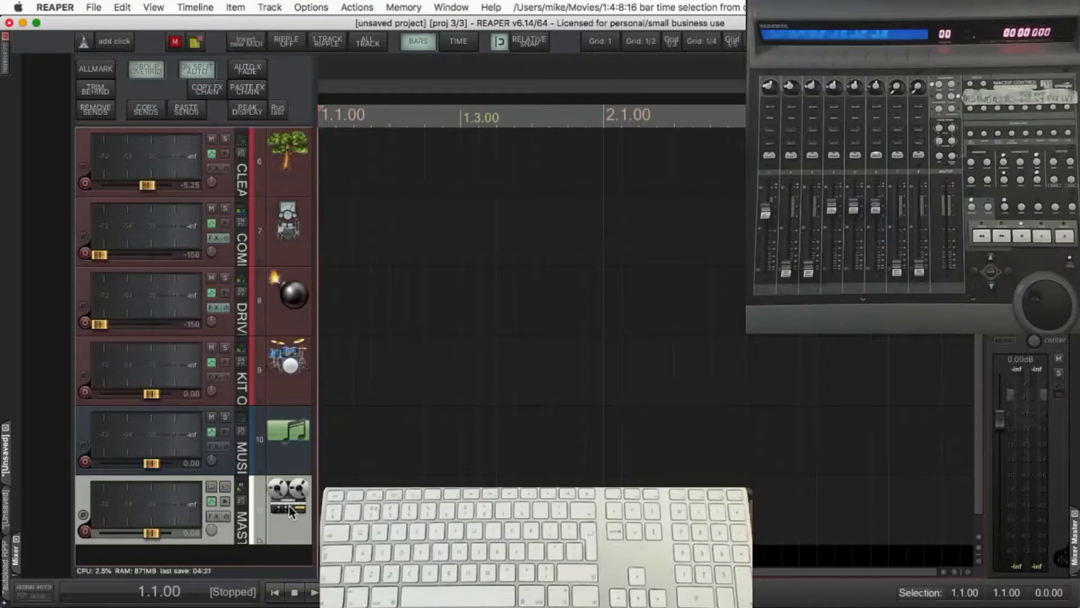
click(284, 435)
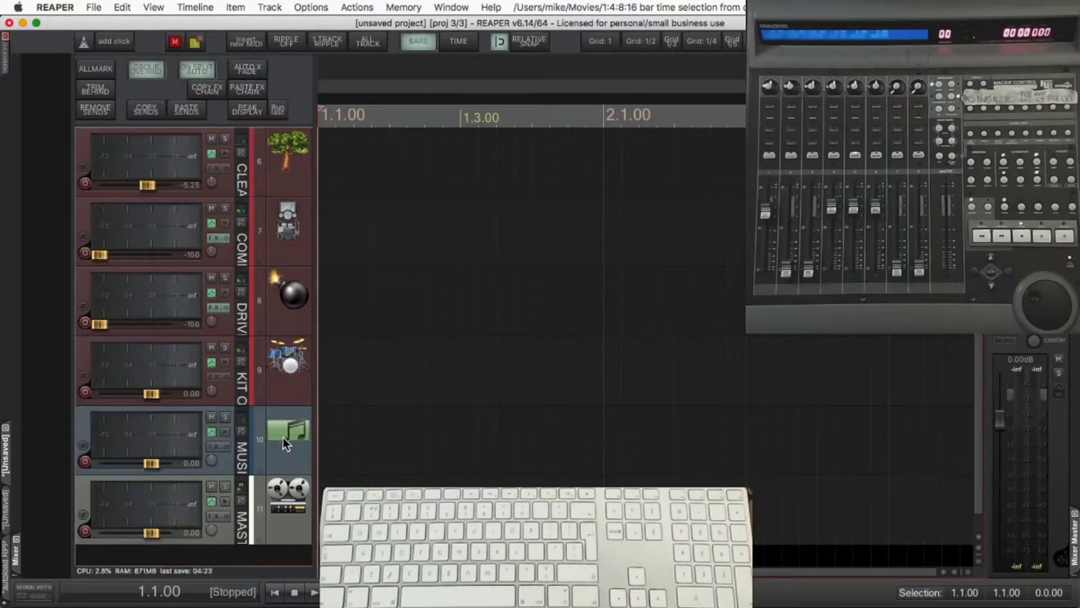
click(285, 375)
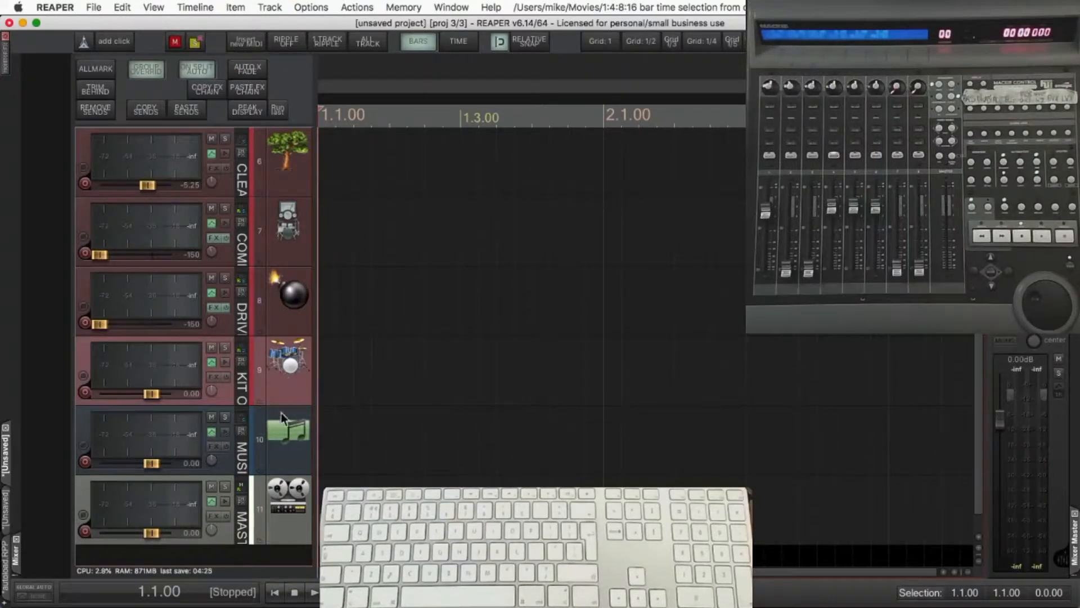
click(283, 439)
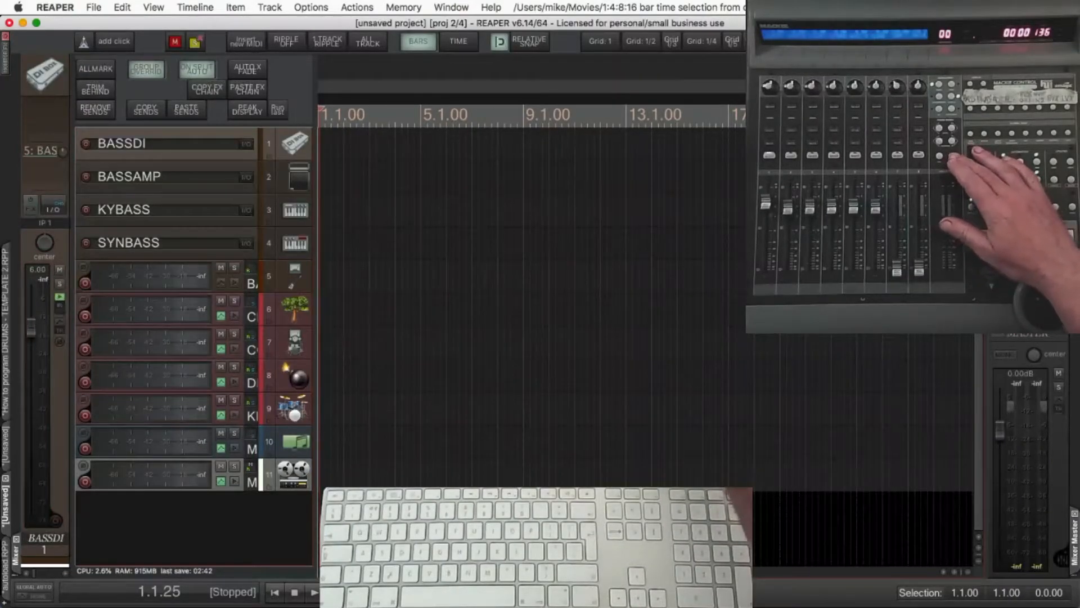
- Delete all tracks from the current project
key(super+a)
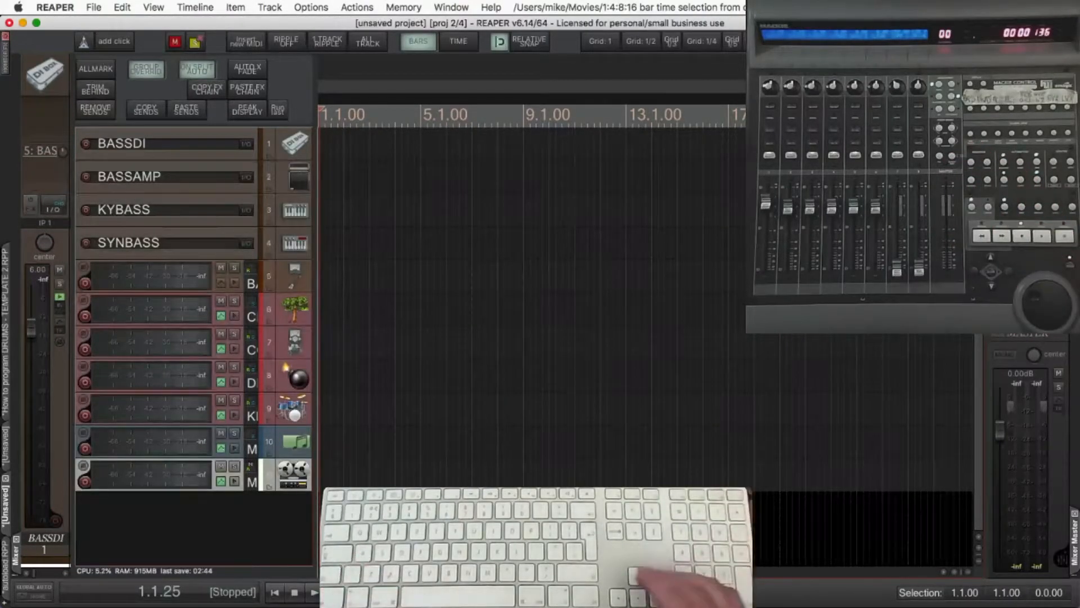
key(Delete)
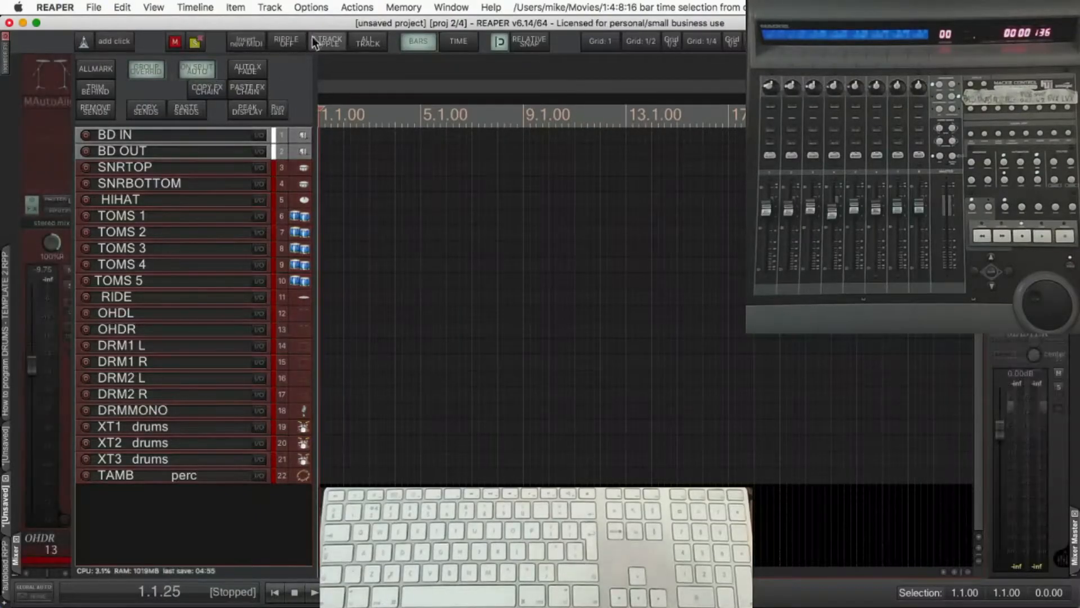
- Open the Cycle Actions editor
click(303, 7)
mouse_move(357, 7)
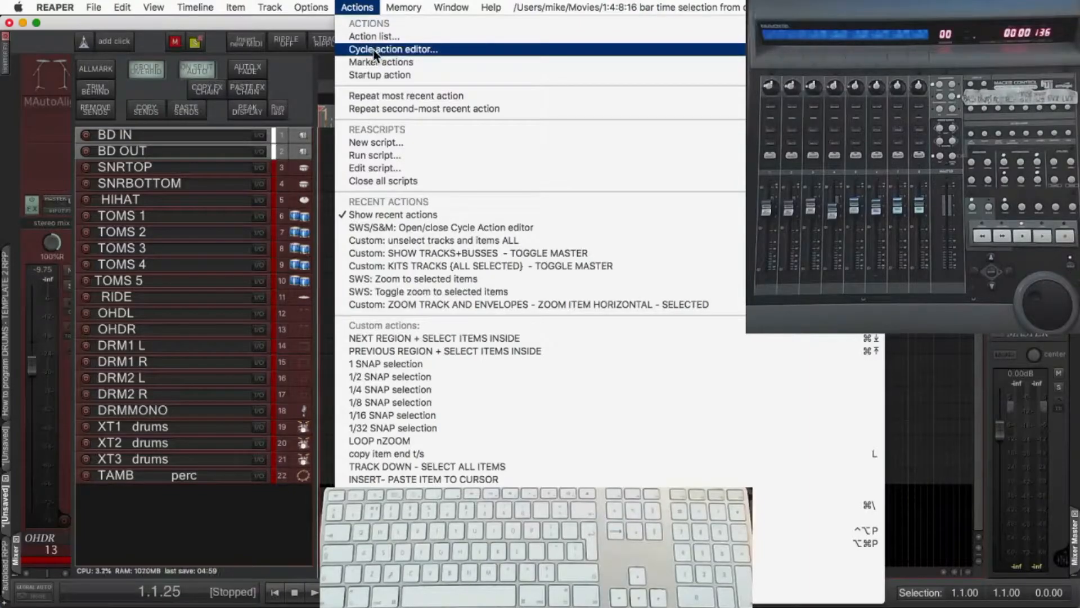
click(354, 7)
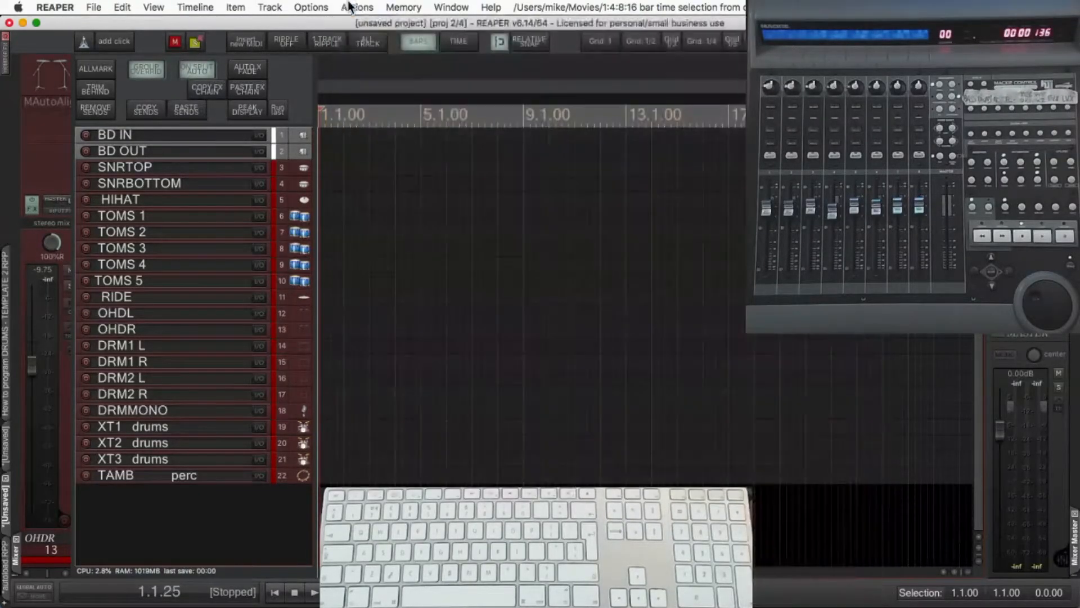
key(shift+j)
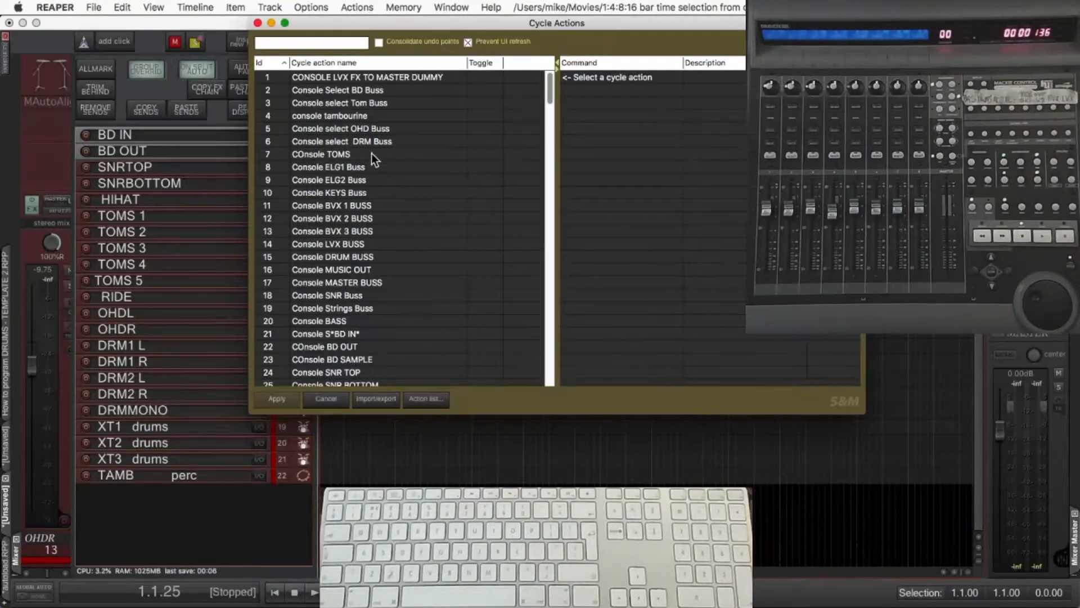
- Add a new cycle action named "Console S*kits*"
right_click(354, 140)
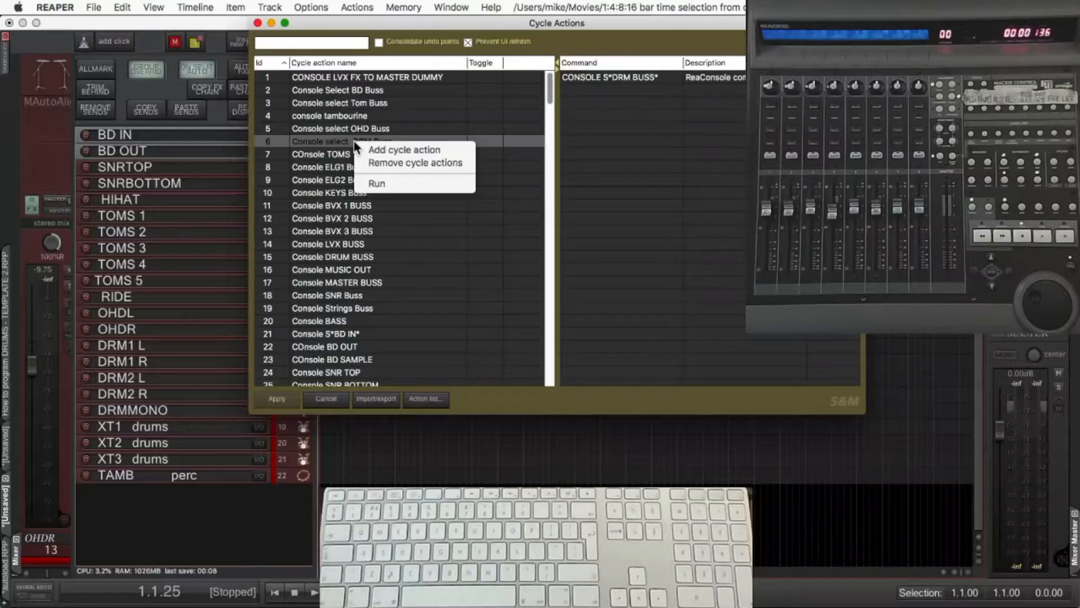
click(373, 150)
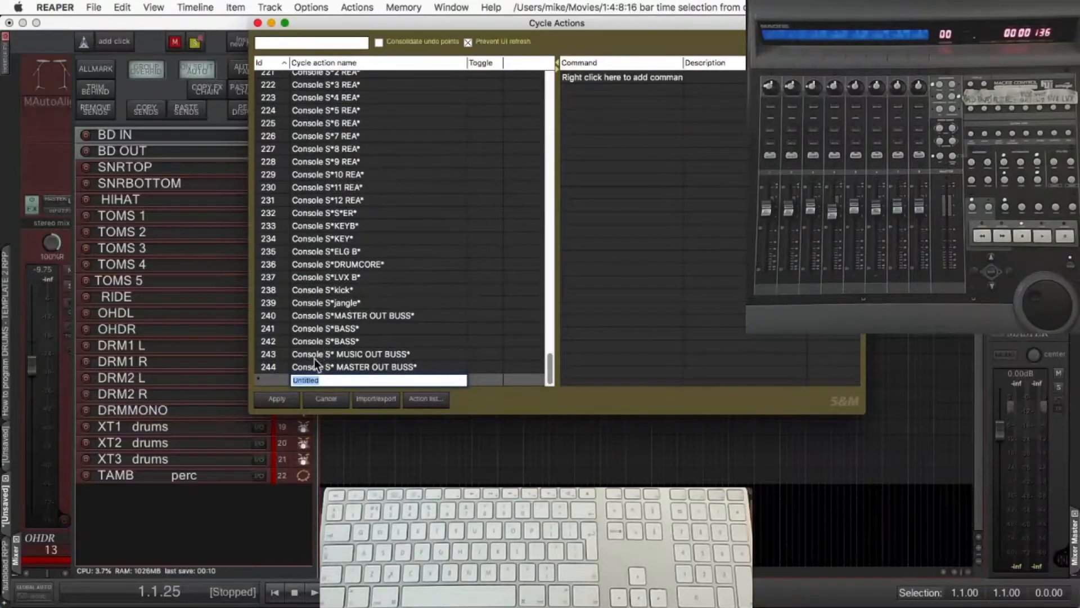
text(Console)
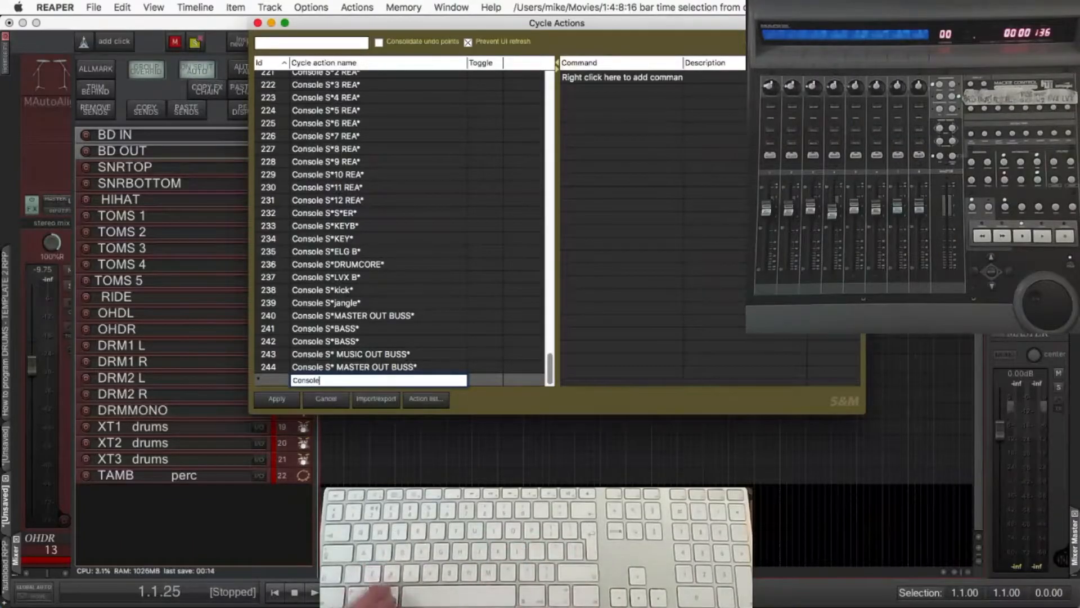
text( S*)
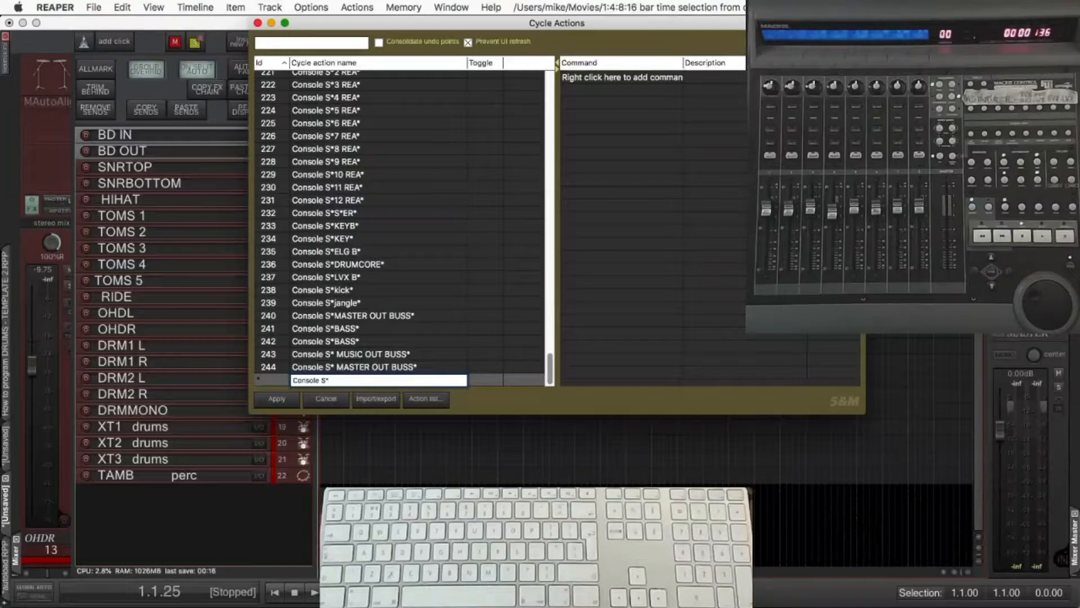
text(kits)
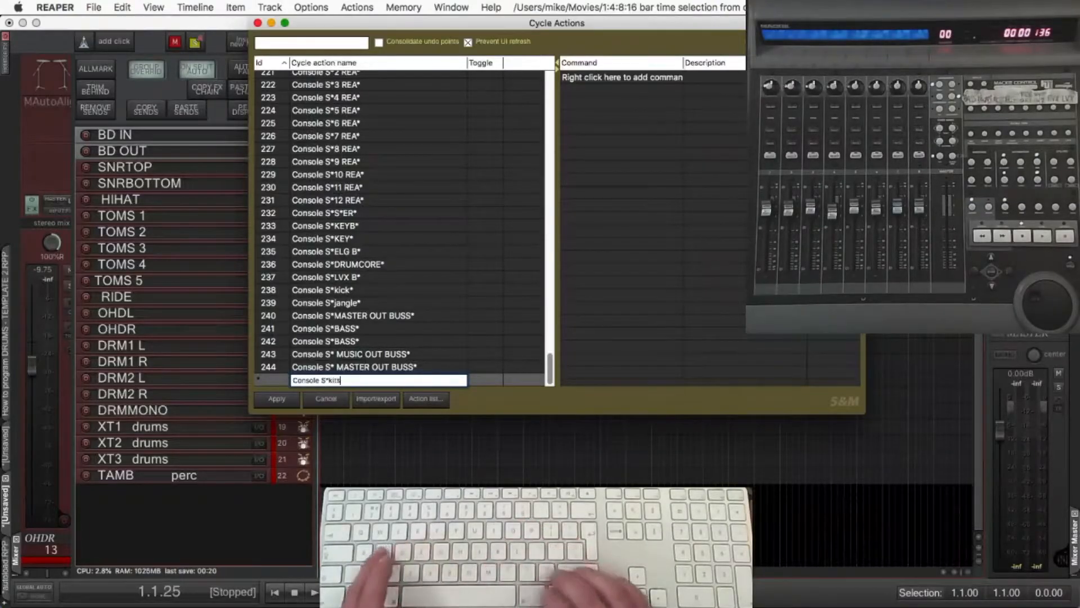
text(*)
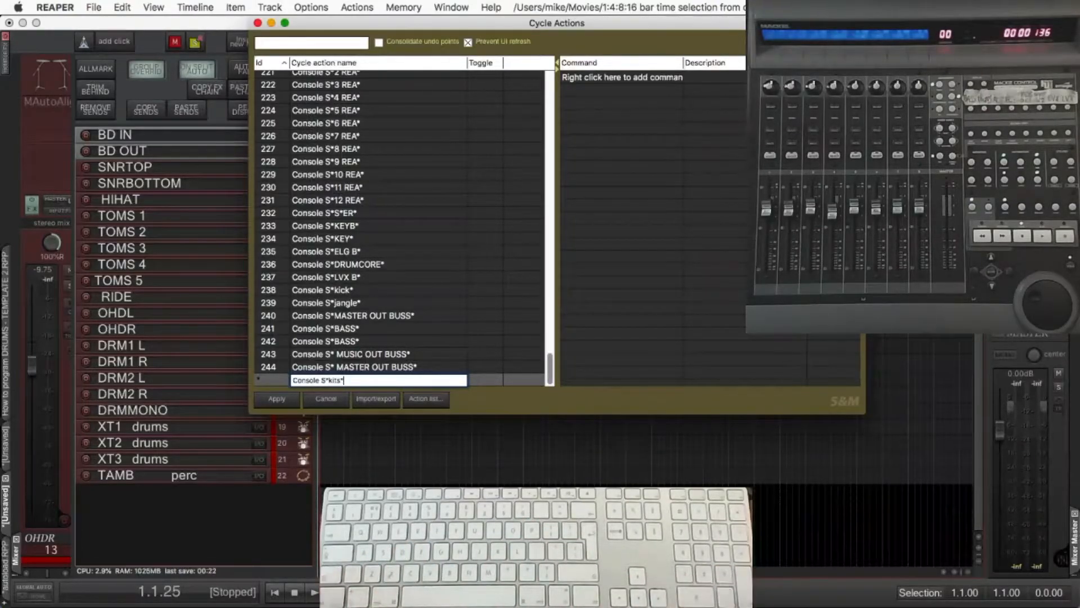
- Add a command to the new cycle action by copying its name, "Console S*kits*", as the command text
key(super+a)
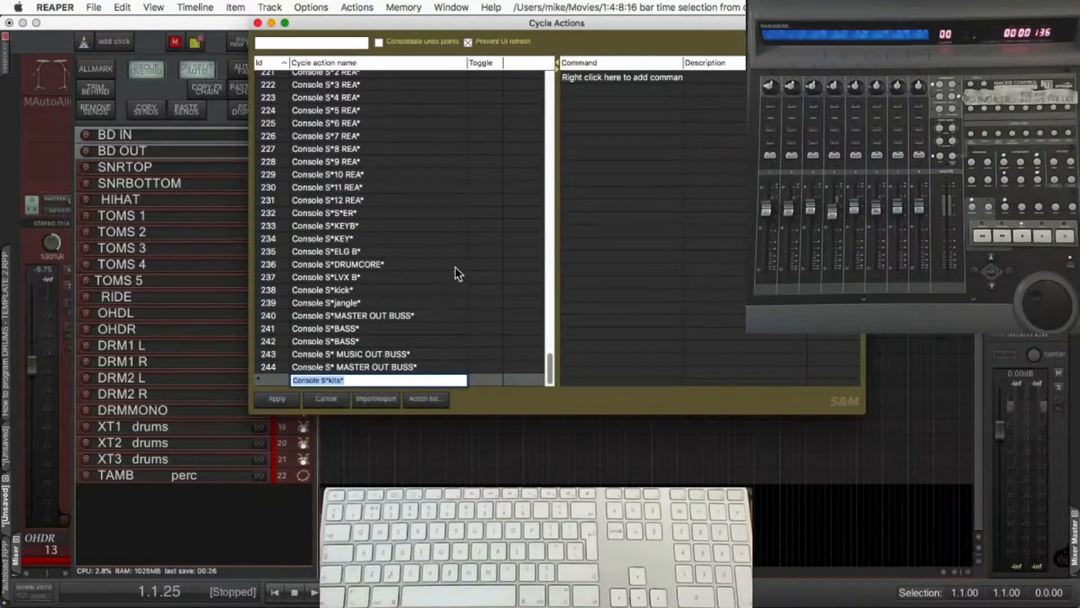
right_click(580, 79)
click(594, 86)
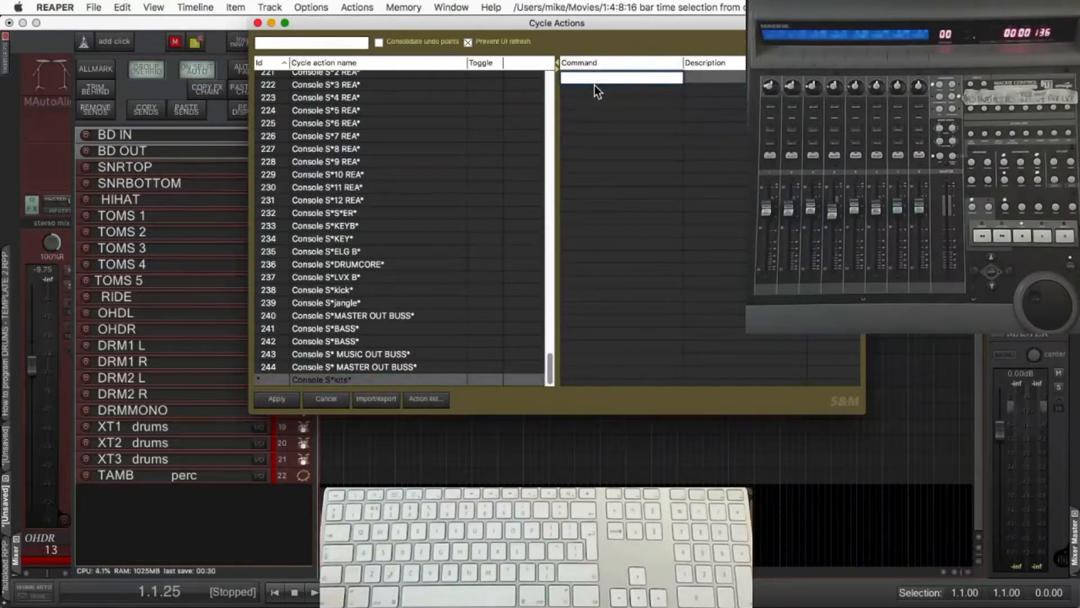
key(super+v)
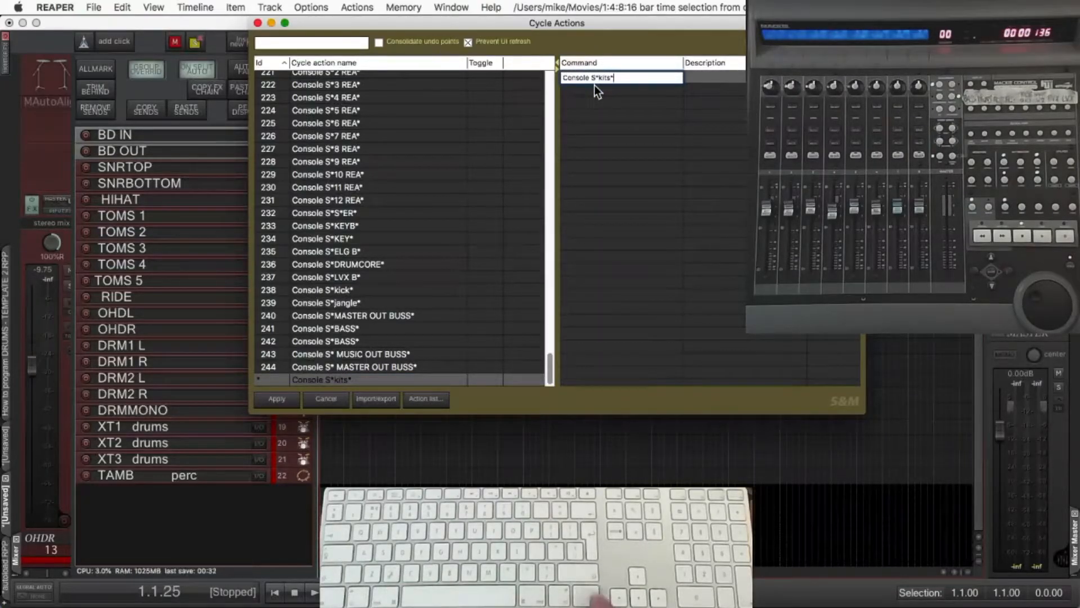
key(Return)
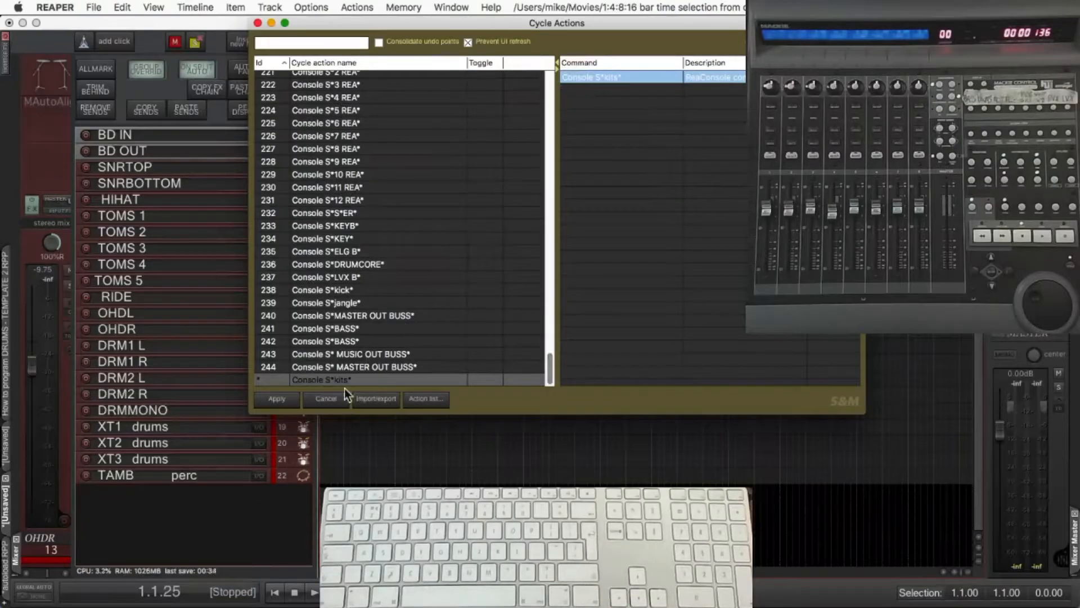
- Apply the new "Console S*kits*" cycle action, closing its editor, and open the Actions list
click(281, 399)
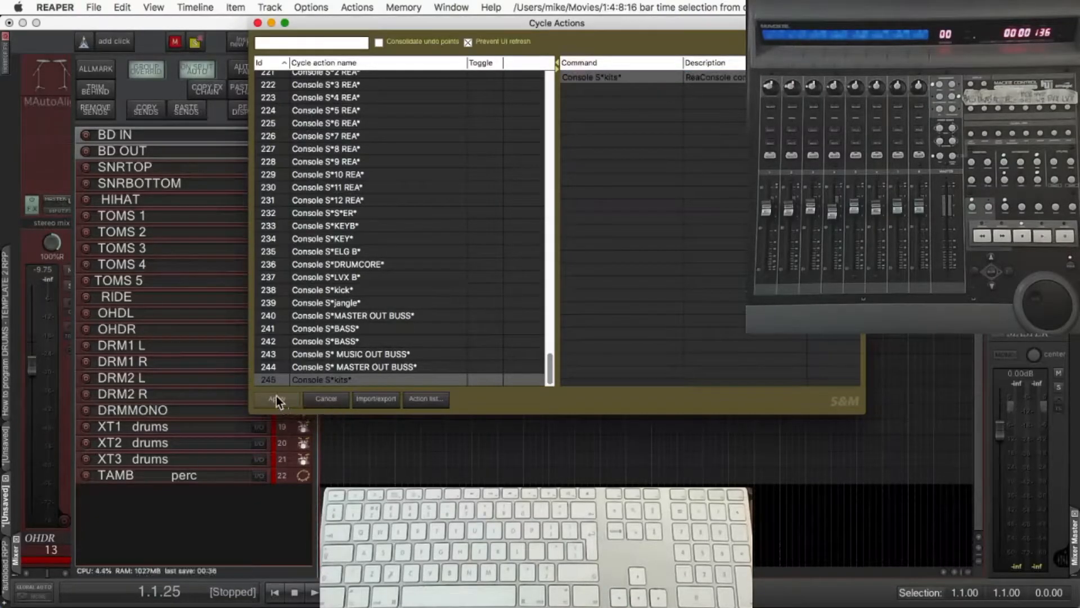
click(258, 24)
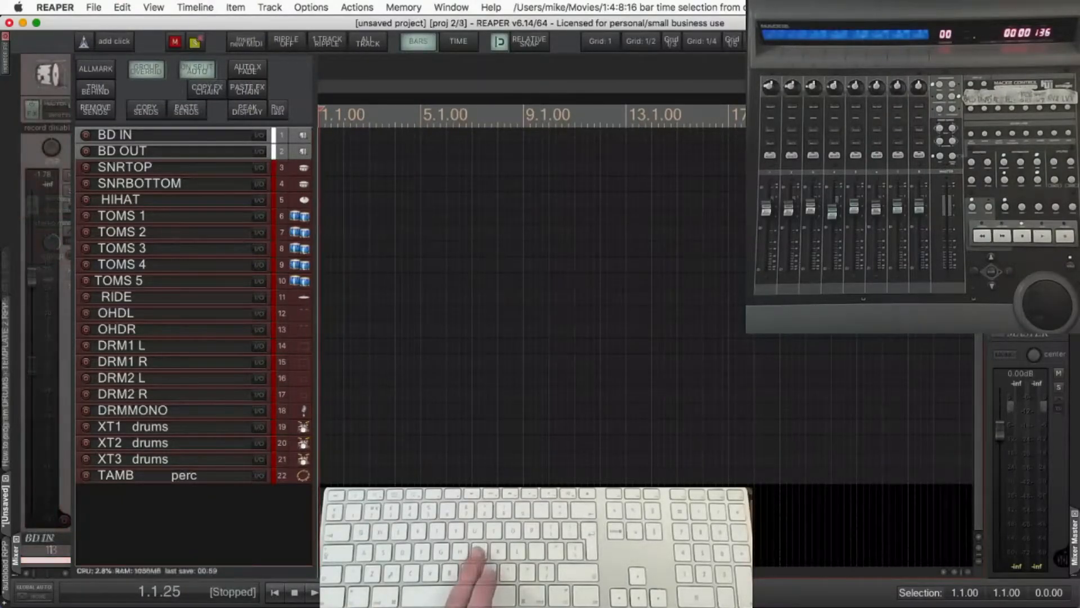
key(shift+slash)
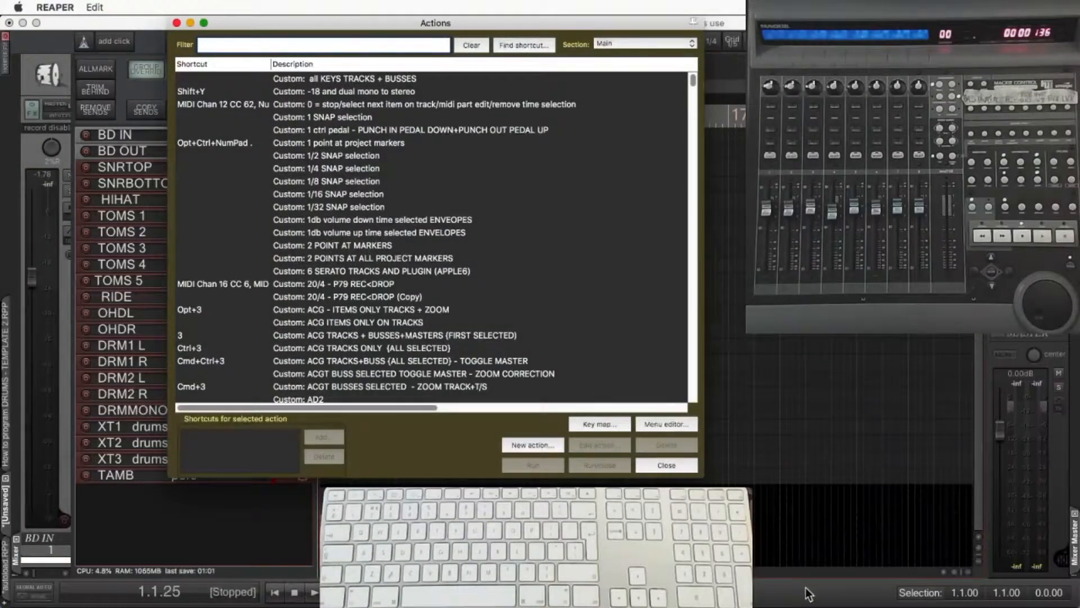
click(526, 444)
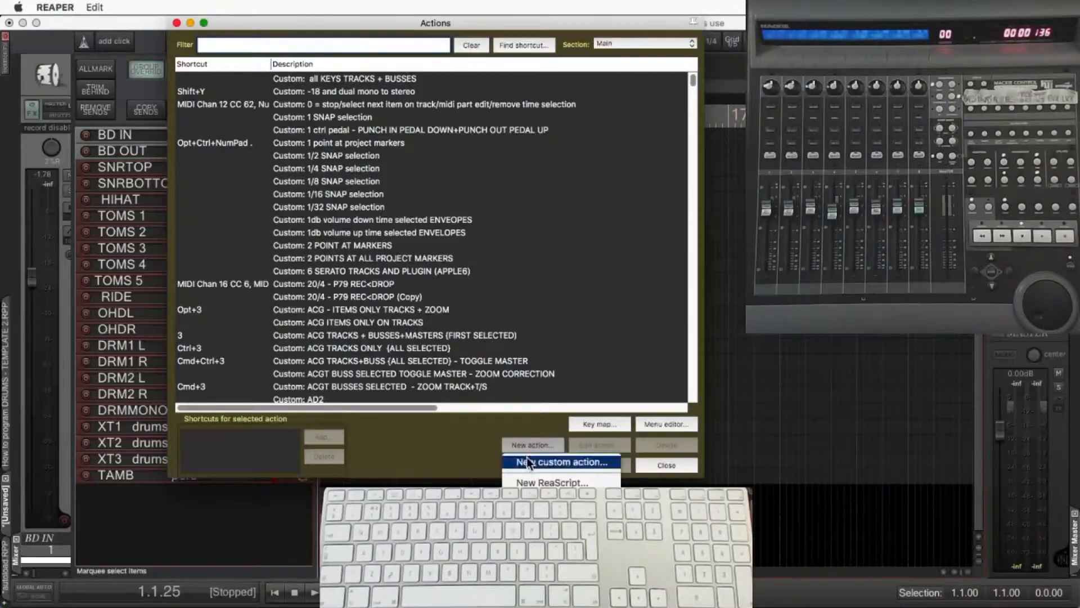
click(527, 459)
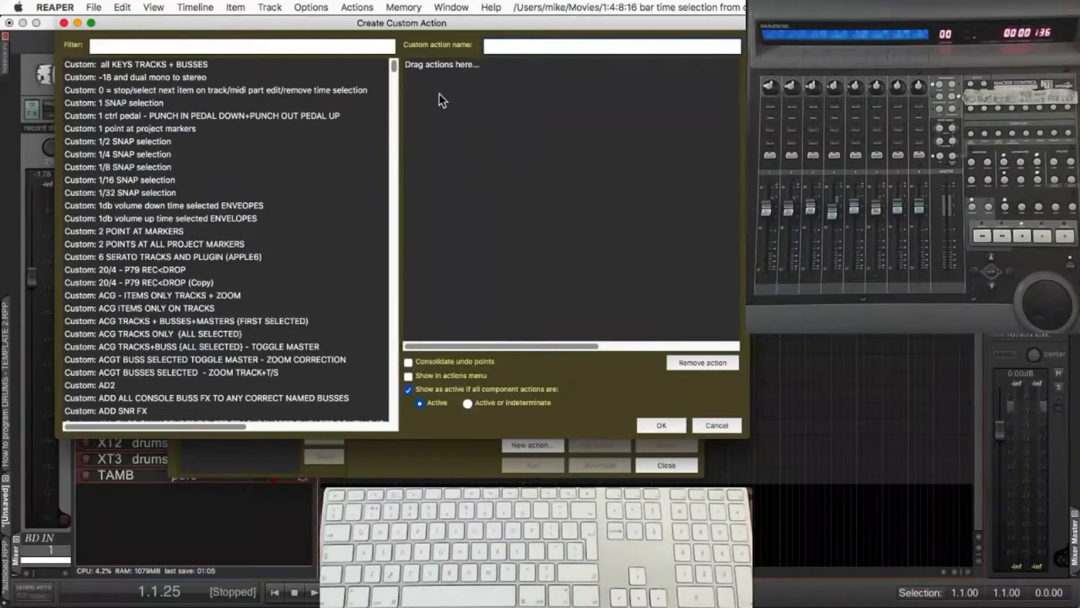
click(716, 426)
- Find the action assigned to shortcut 2 and open that custom action for editing
click(532, 44)
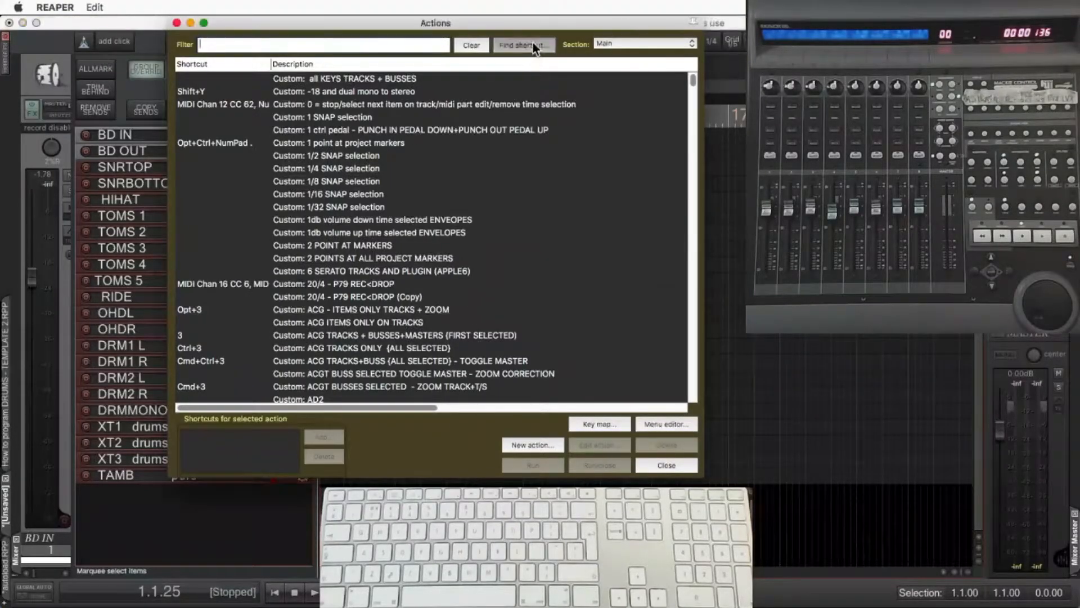
key(2)
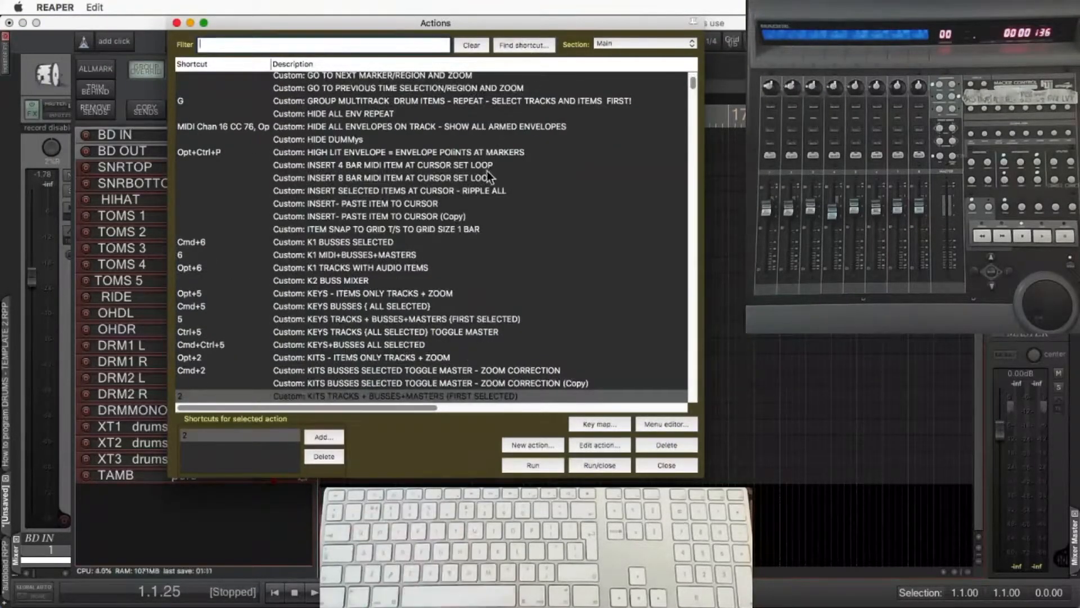
click(595, 444)
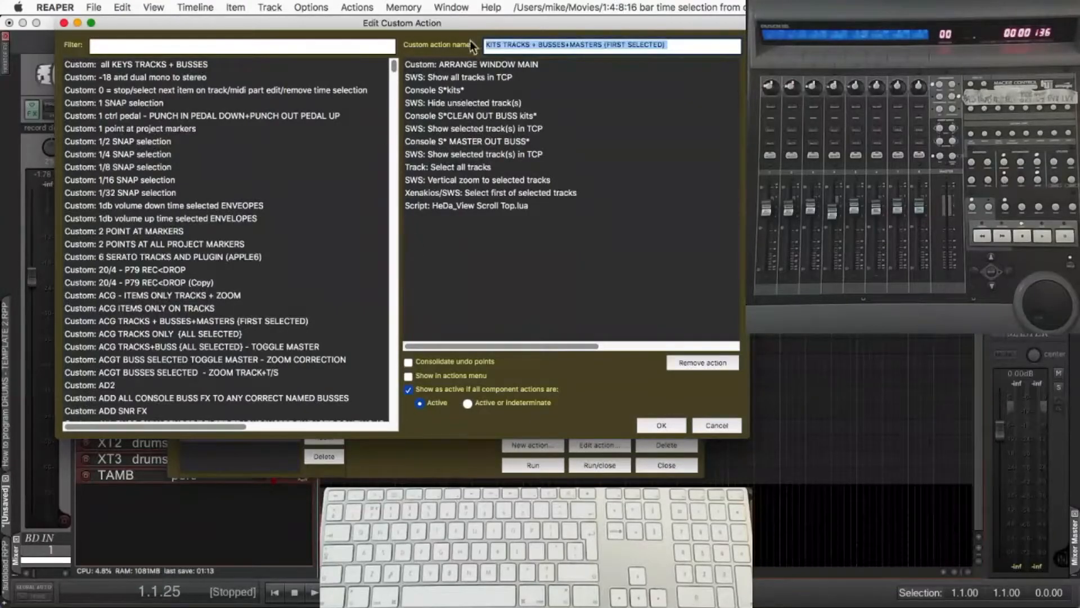
click(690, 47)
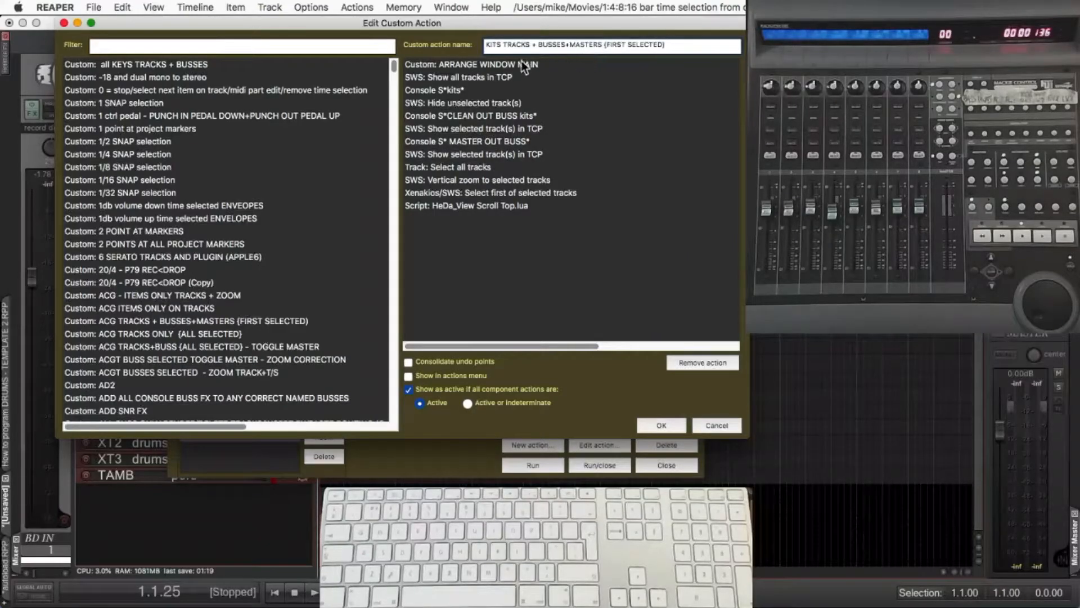
- Filter the available actions by "arr" and pick Custom: ARRANGE WINDOW MAIN
click(454, 66)
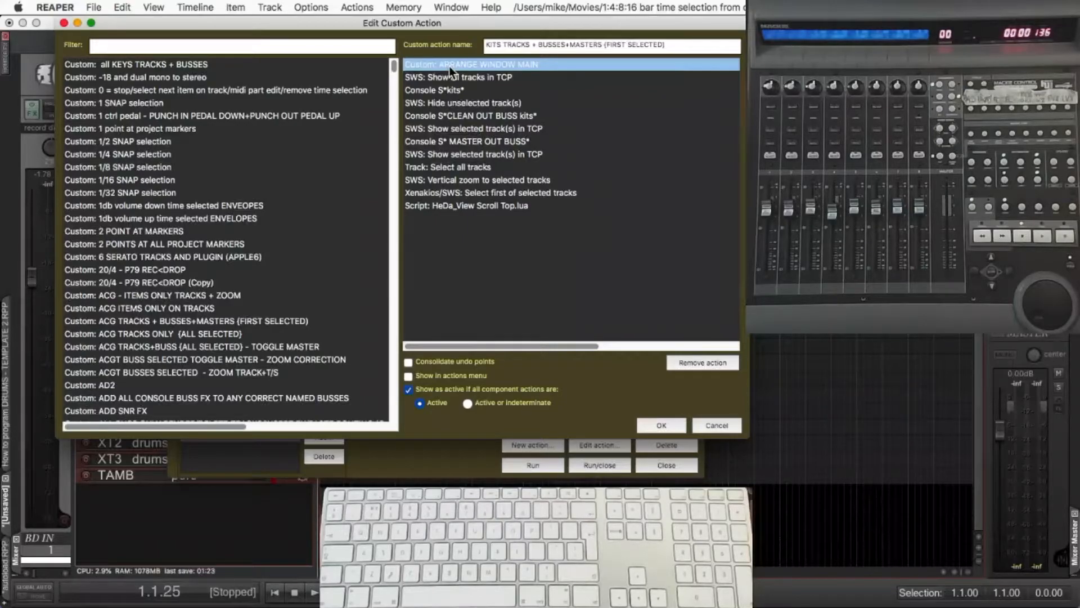
click(296, 48)
text(arr)
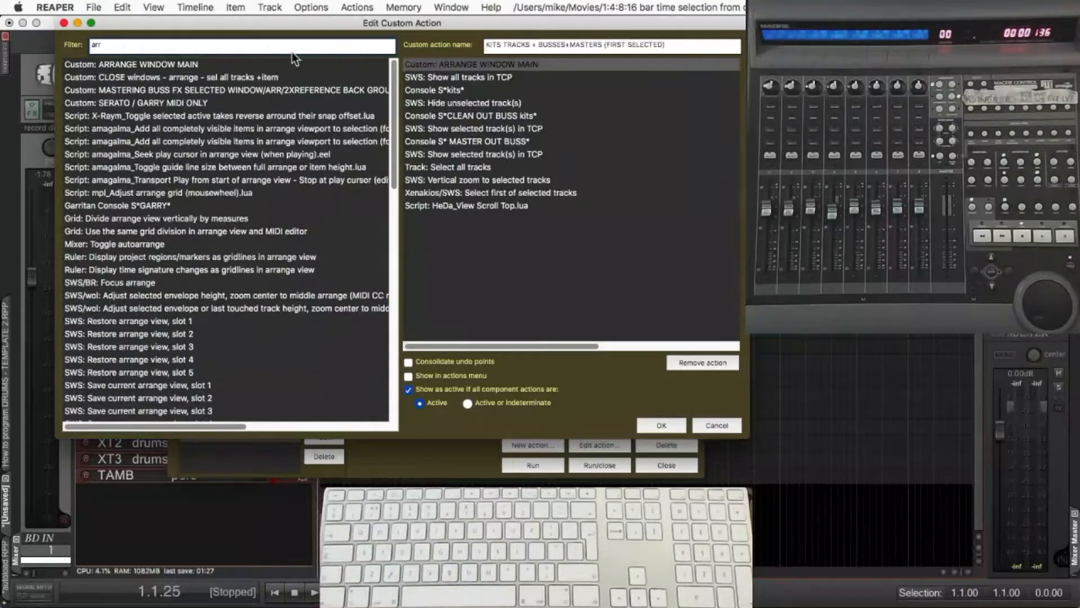
click(173, 64)
drag(173, 65, 461, 69)
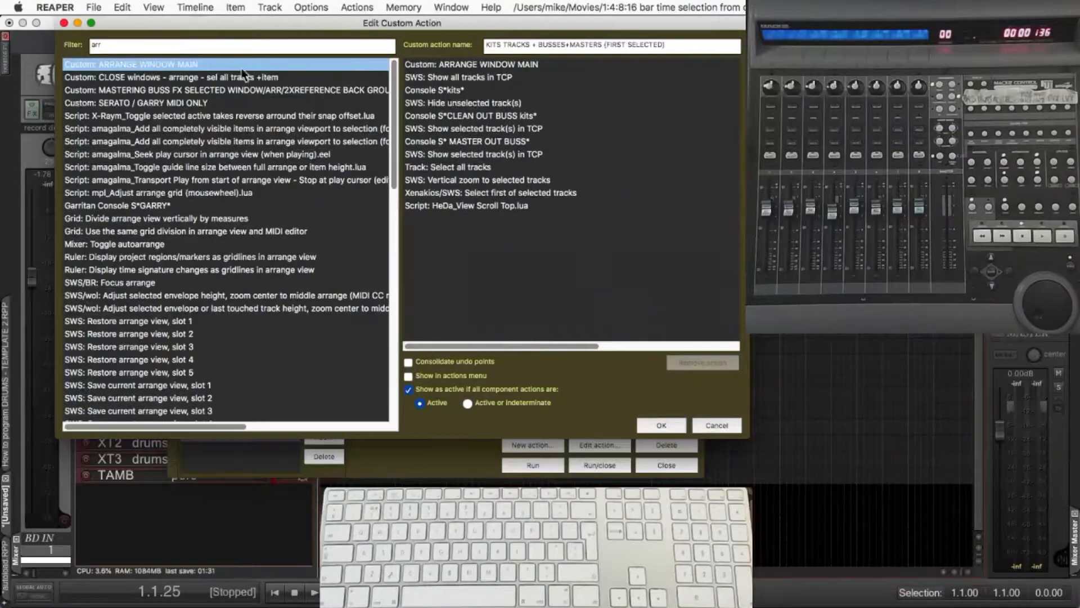
- Search the available actions for "show all tcp", then clear the filter
double_click(162, 47)
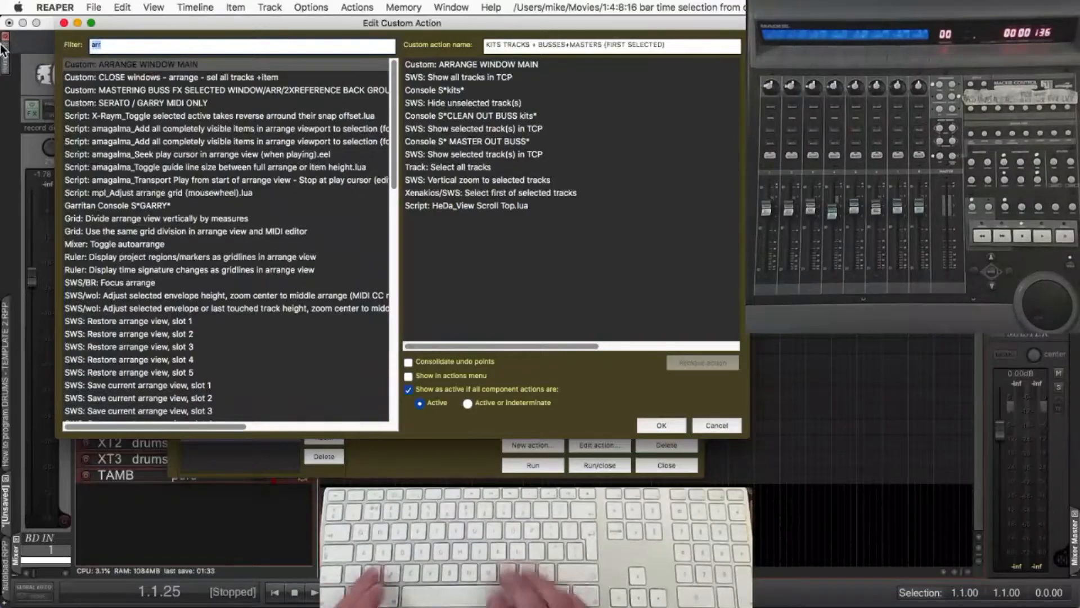
text(show all tcp)
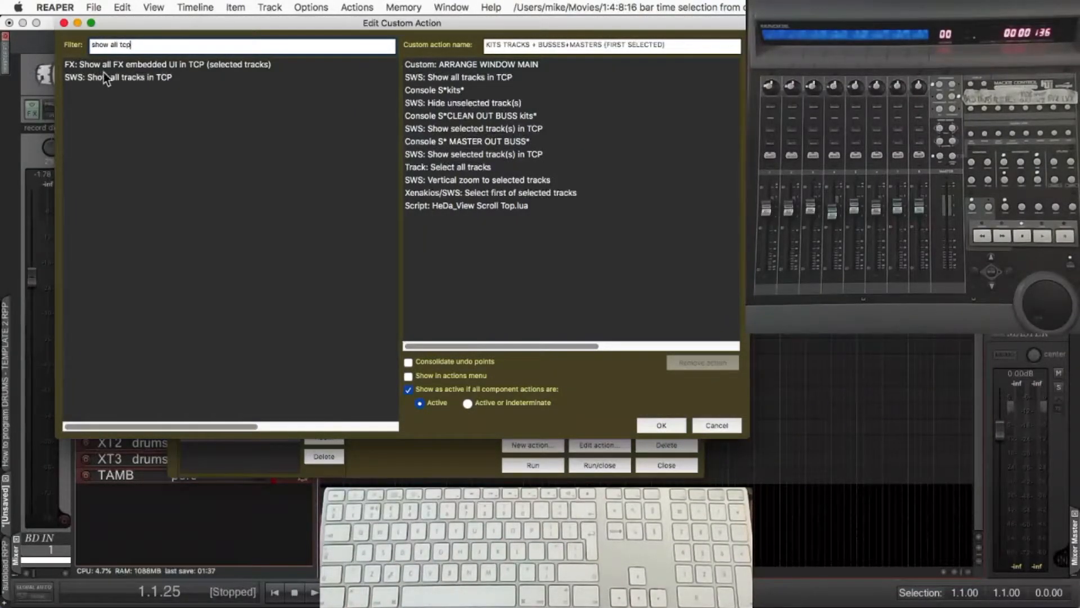
drag(135, 47, 68, 44)
key(BackSpace)
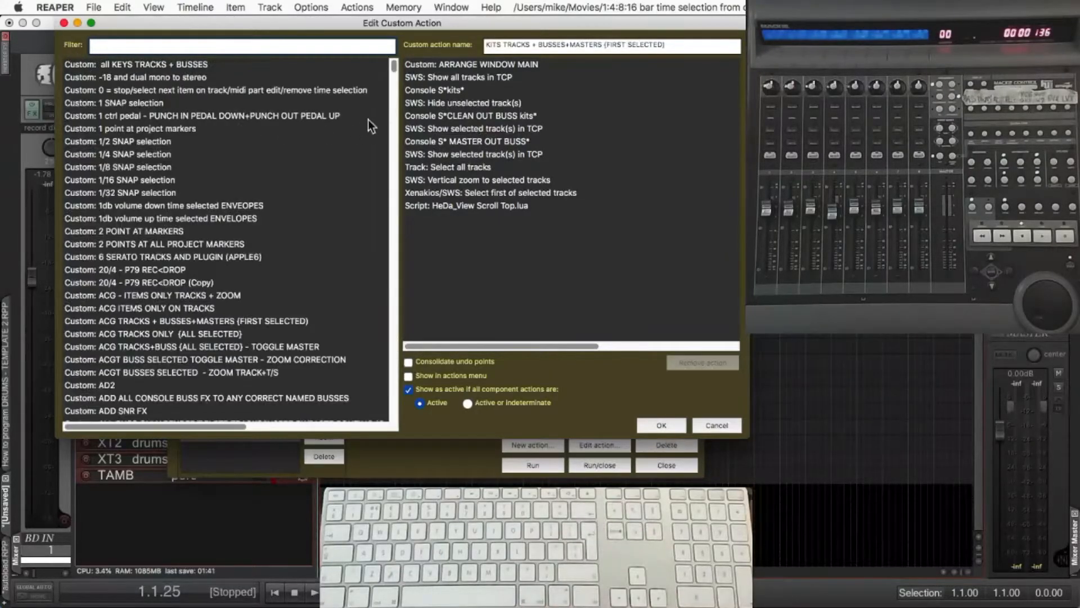
- Examine each command of the kits custom action in order, from ARRANGE WINDOW MAIN to HeDa_View Scroll Top.lua, and close its editor
click(448, 65)
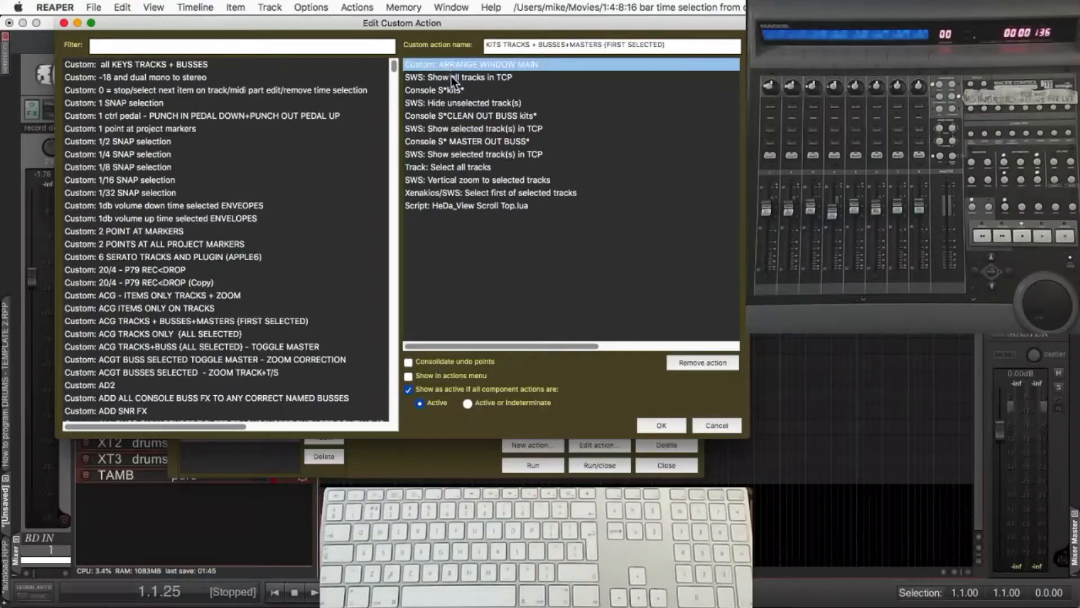
click(452, 77)
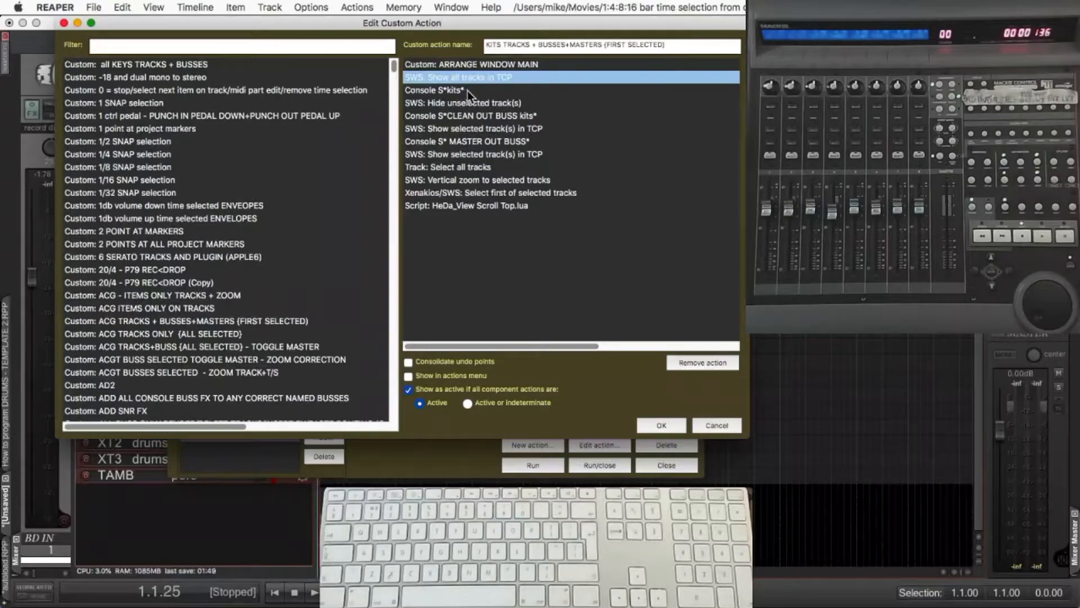
click(467, 92)
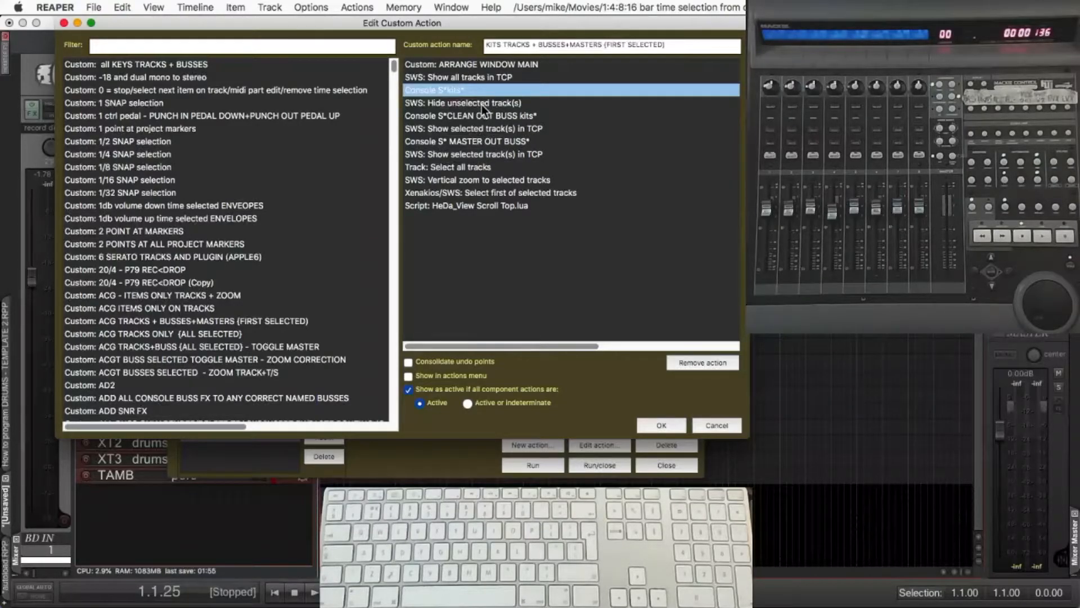
click(482, 105)
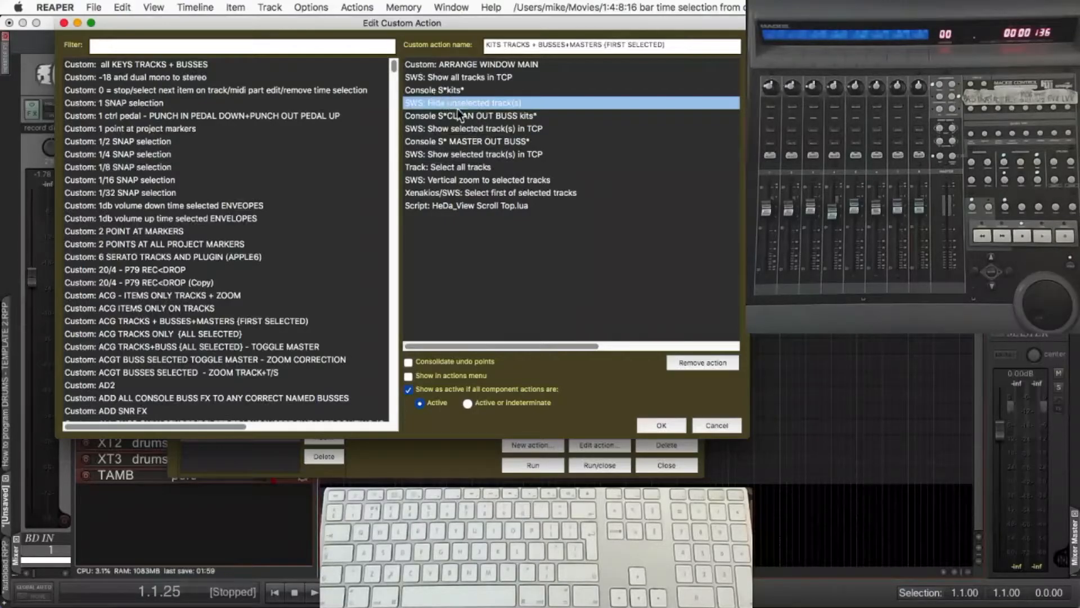
click(462, 116)
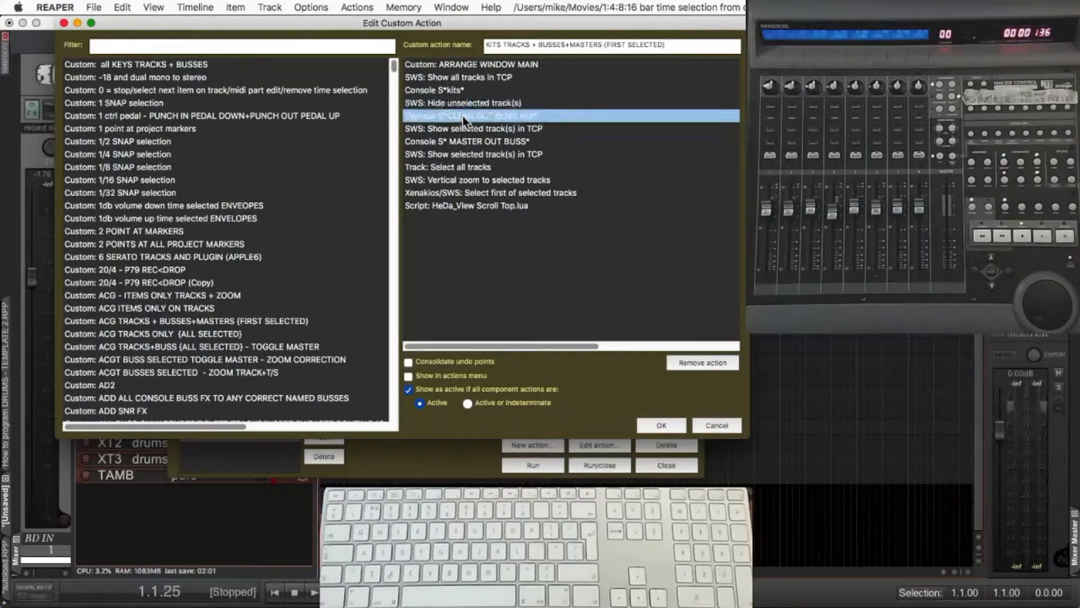
click(464, 129)
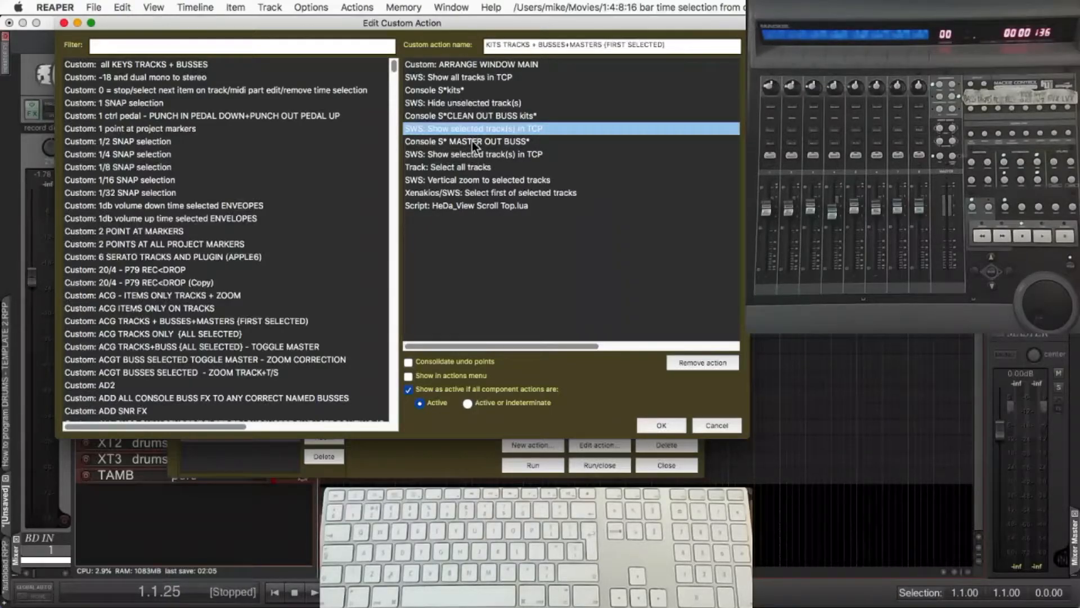
click(471, 142)
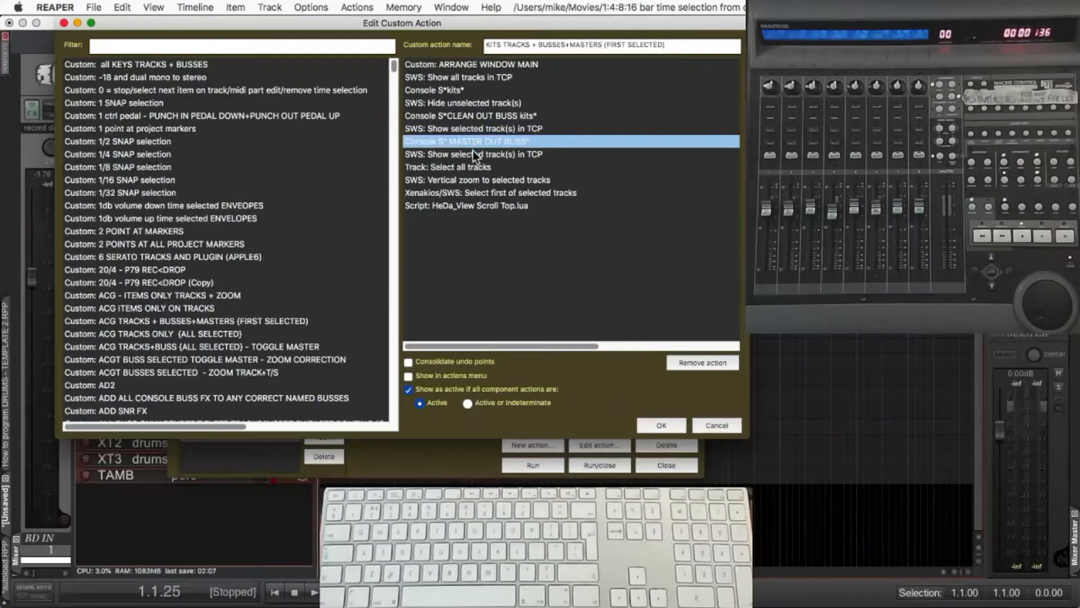
click(471, 153)
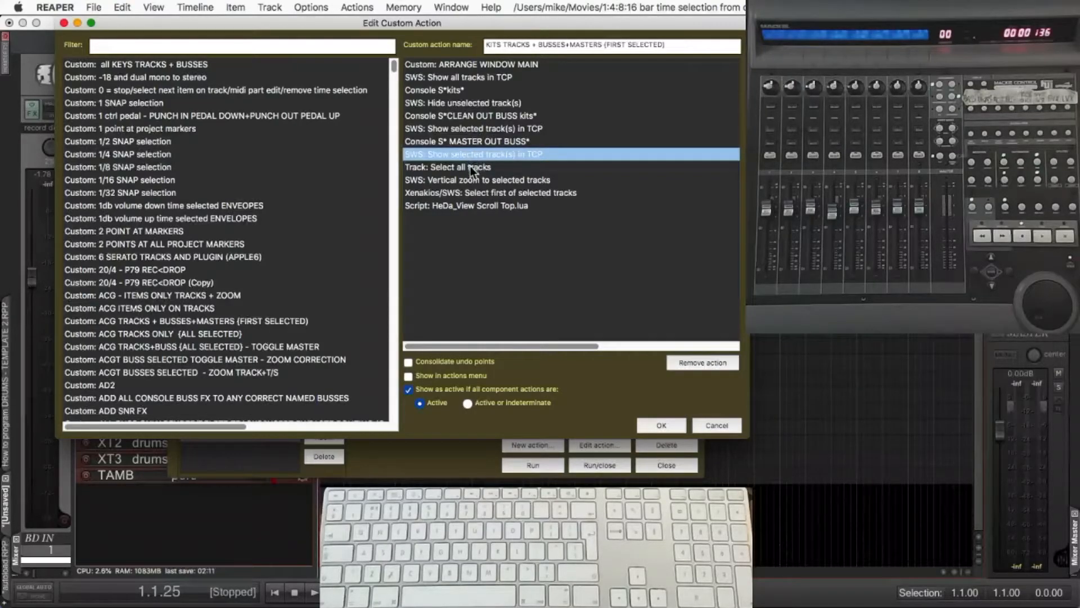
click(470, 166)
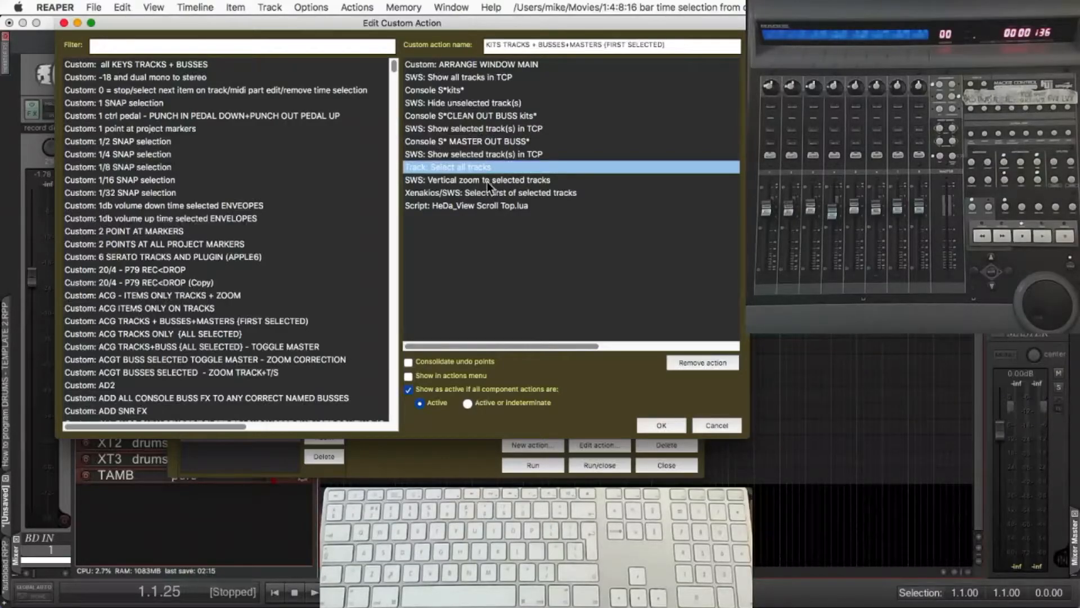
click(484, 180)
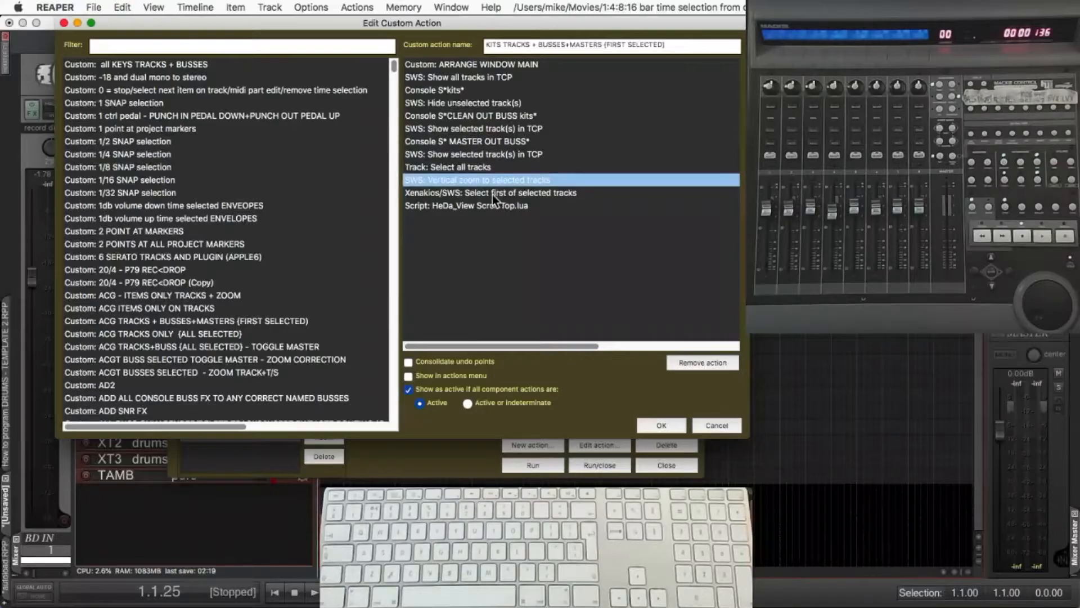
click(492, 193)
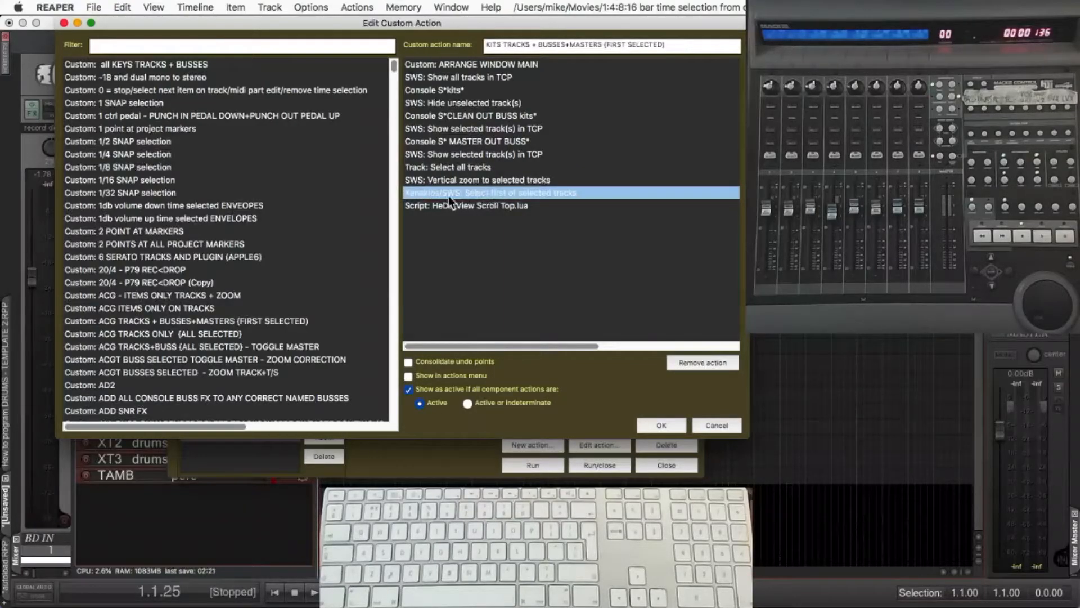
click(491, 206)
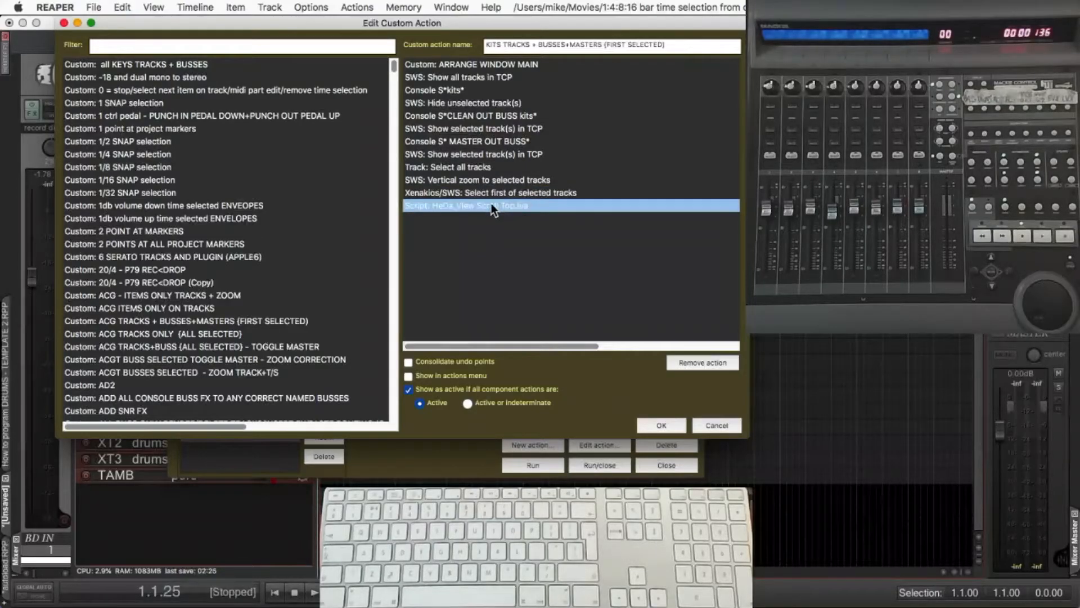
click(659, 425)
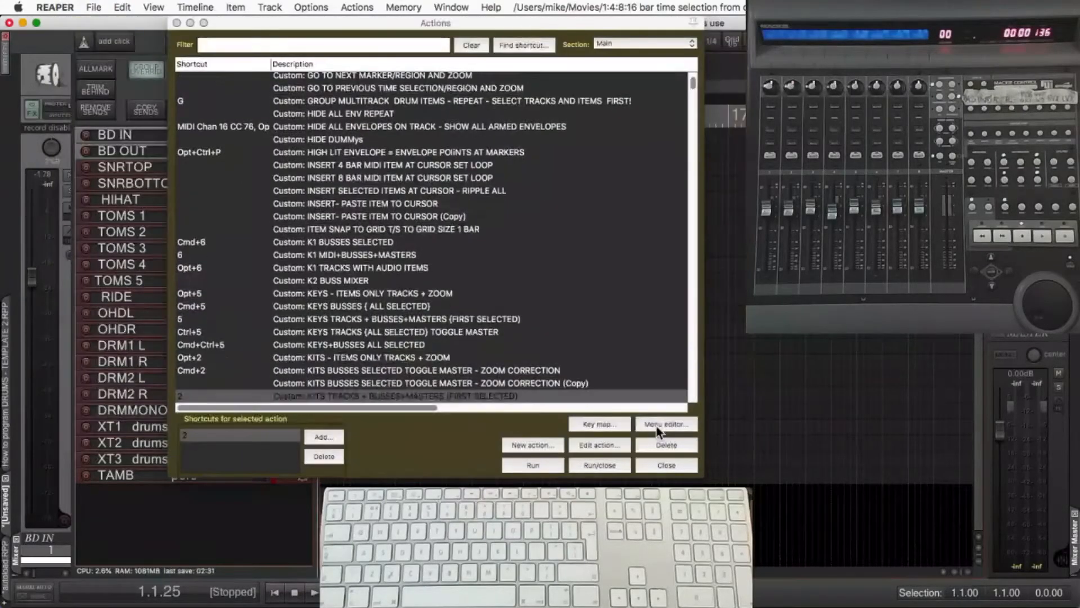
- Copy the command ID of the custom action "KITS TRACKS + BUSSES+MASTERS {FIRST SELECTED}" and close the Actions list
click(323, 438)
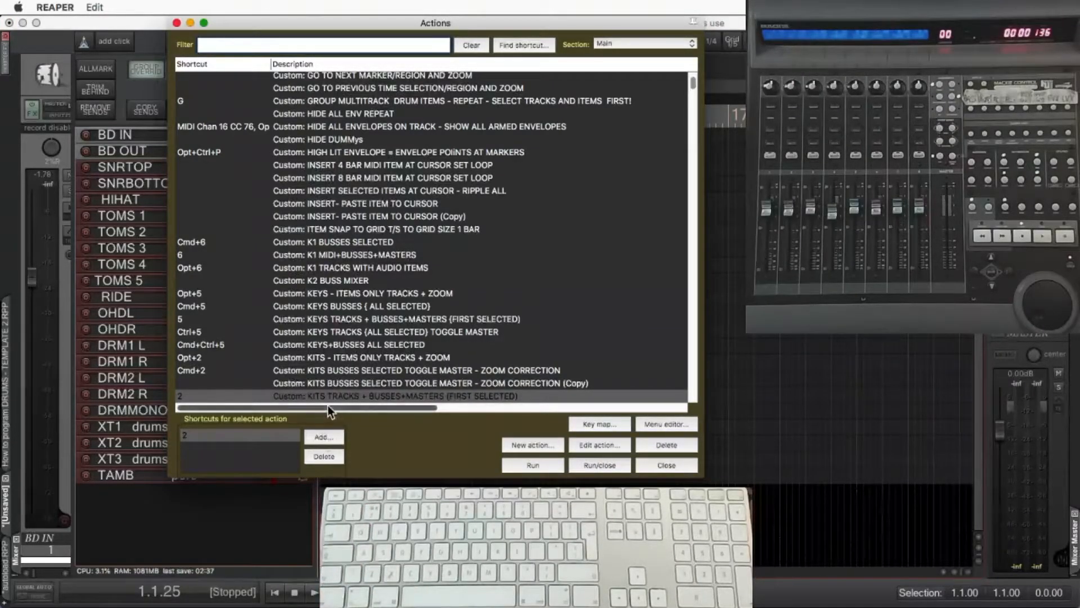
right_click(360, 396)
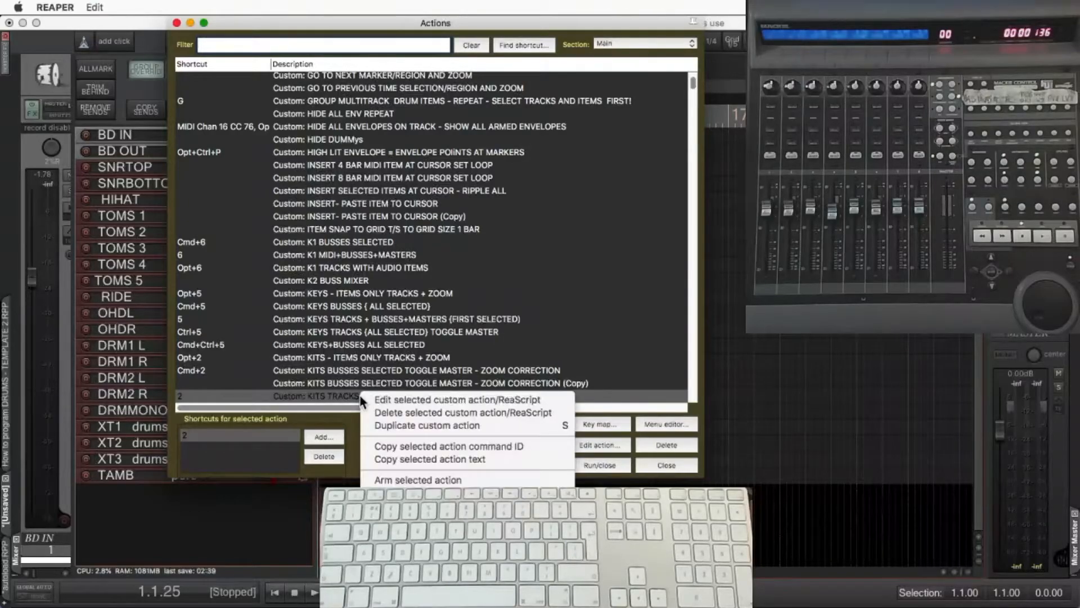
click(413, 447)
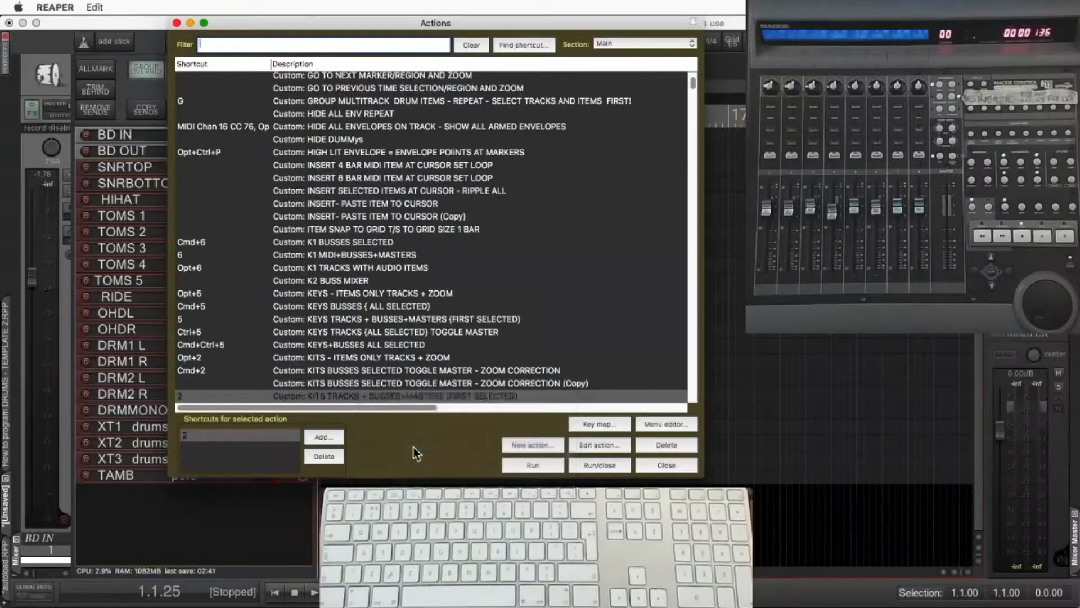
click(645, 468)
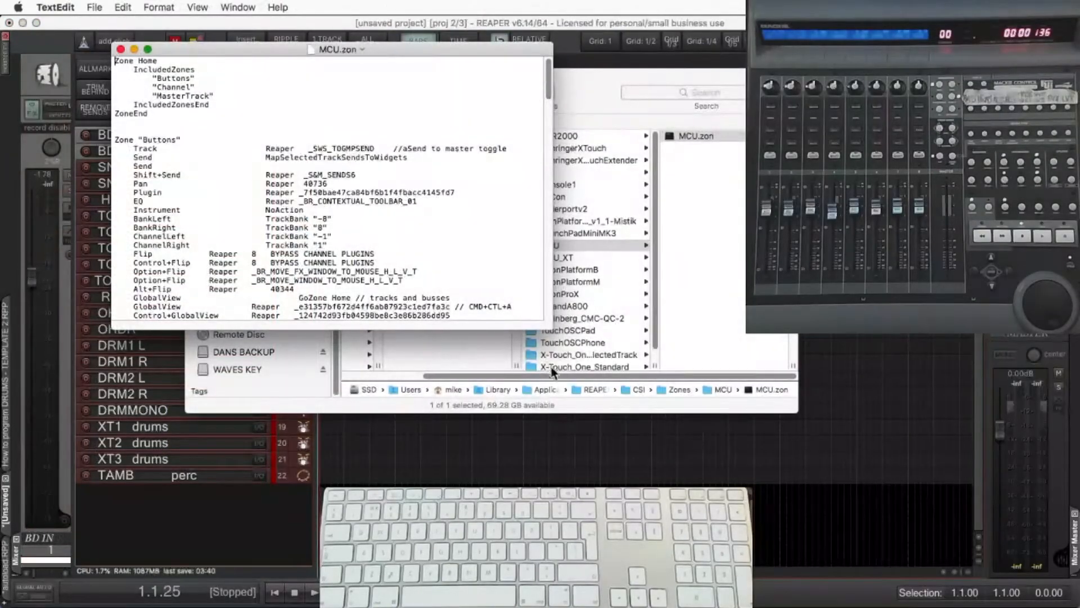
- In MCU.zon in TextEdit, replace the command ID on the F2 "kits TRACKS+BUSSES" line with the copied ID
drag(545, 330, 680, 529)
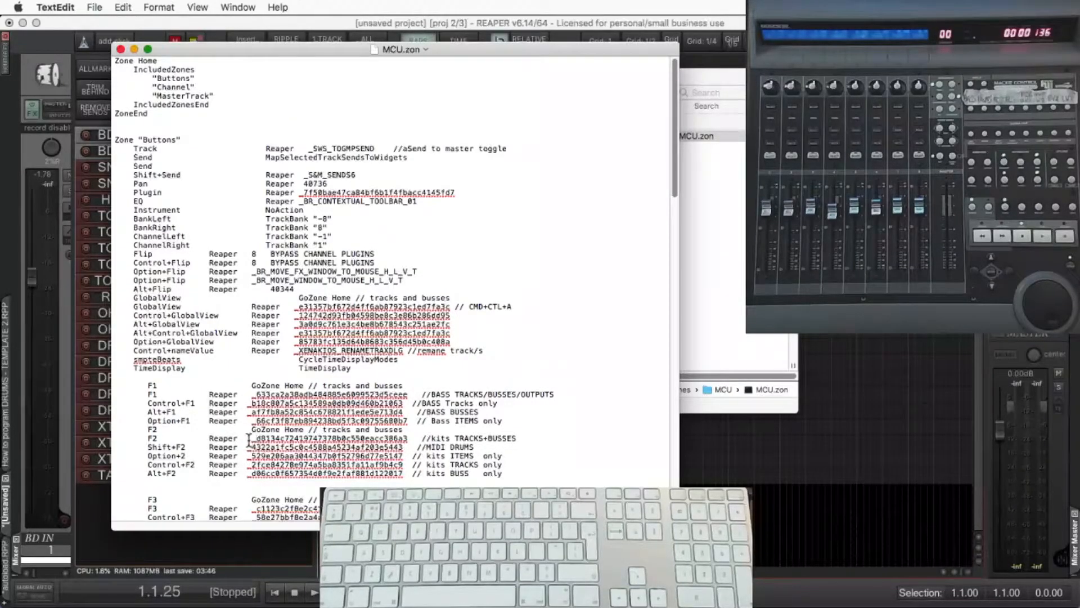
drag(248, 438, 410, 438)
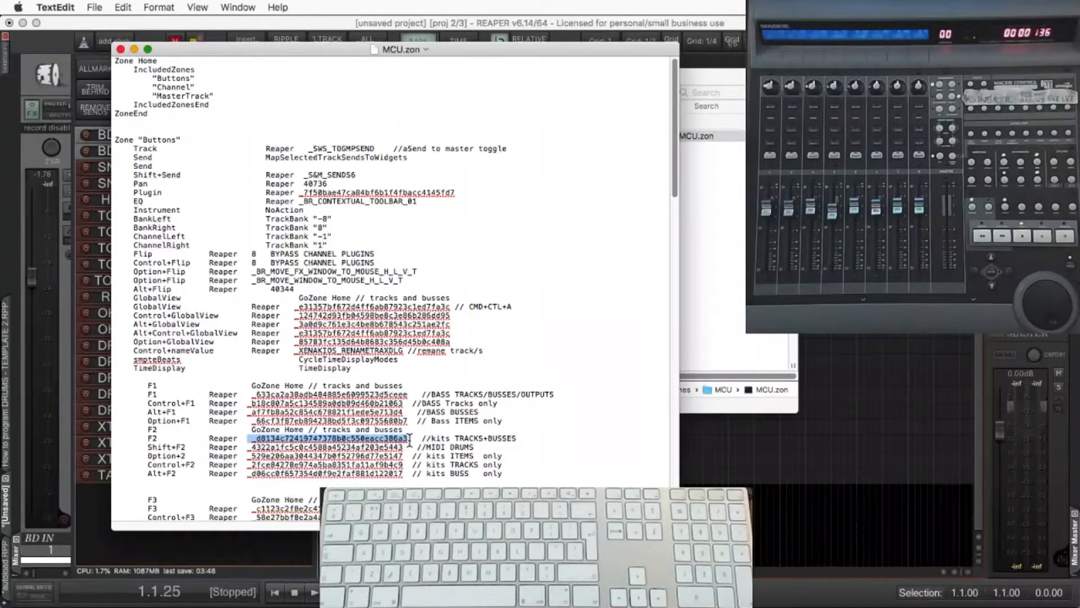
key(super+v)
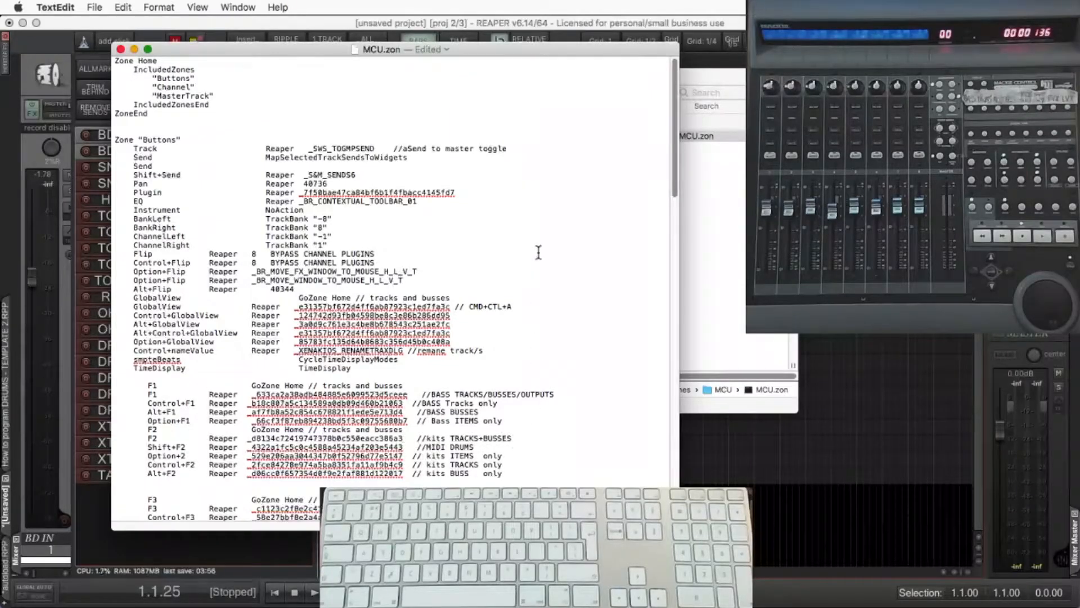
- Save MCU.zon, quit TextEdit and close the MCU folder window to return to the REAPER project
key(super+s)
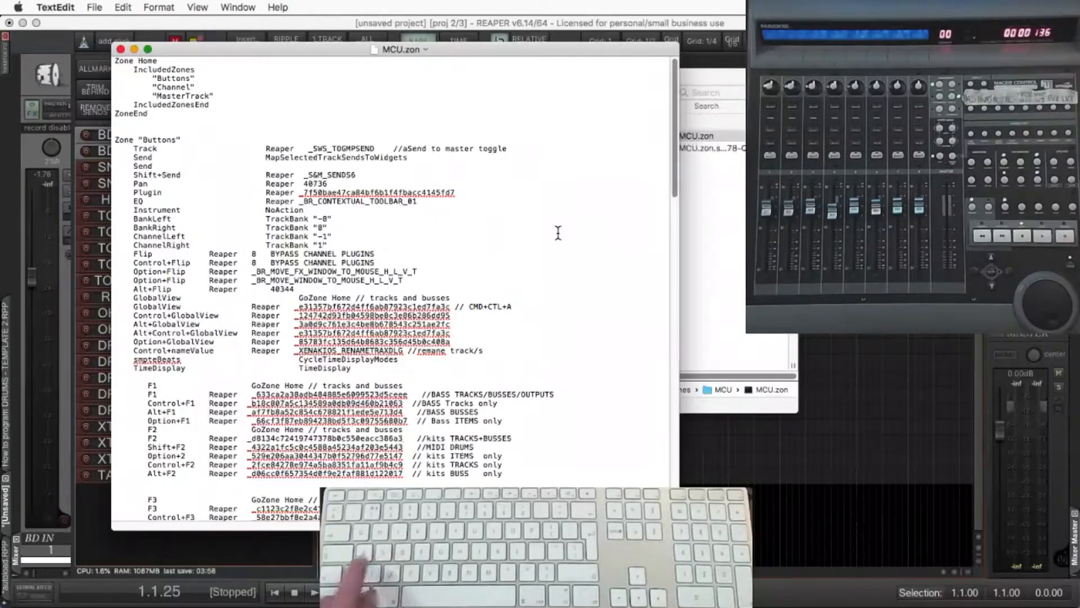
key(super+q)
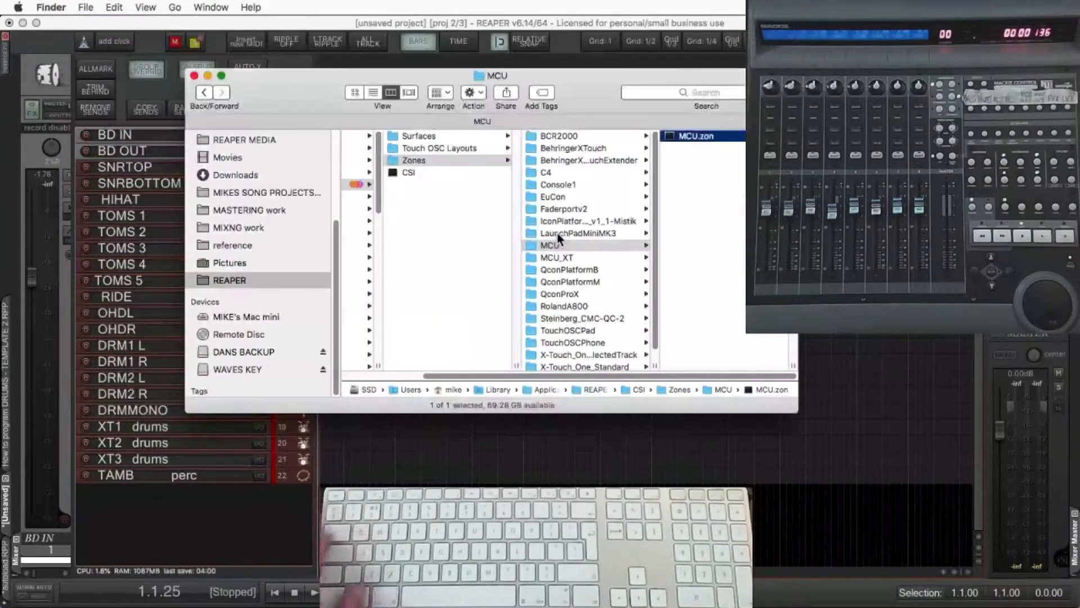
key(super+w)
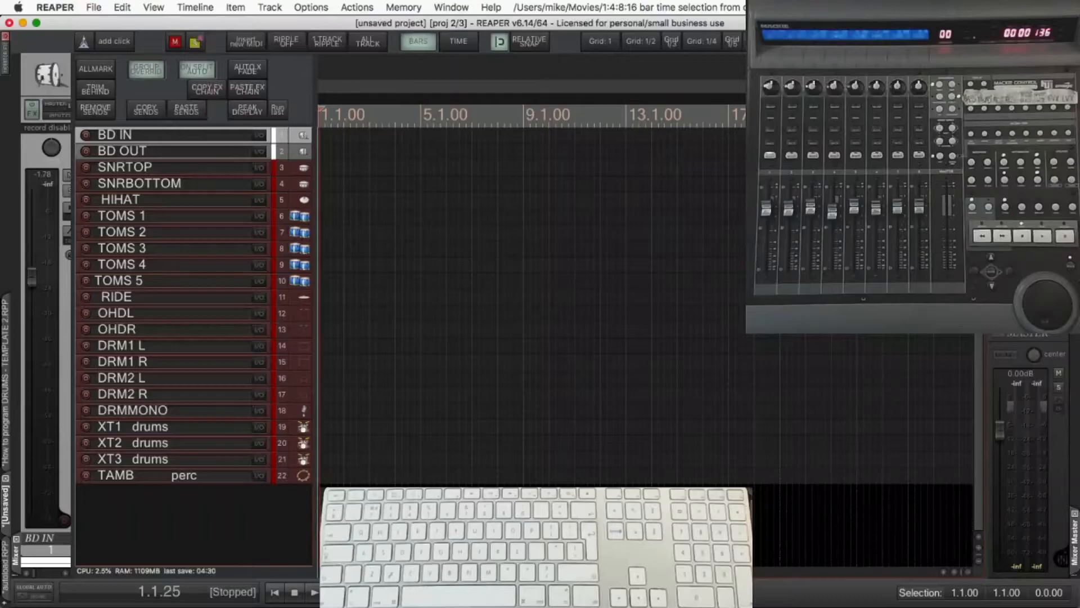
- Append the suffix "kits" to the names of all tracks with the Track/Item Name Manipulation script, commit it and close the script
key(super+a)
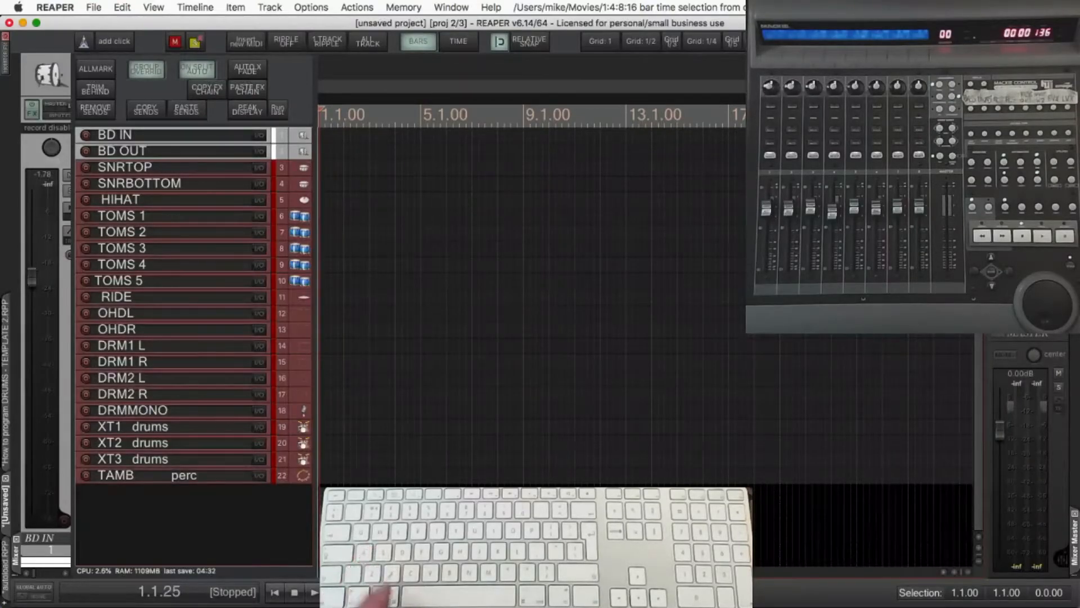
key(n)
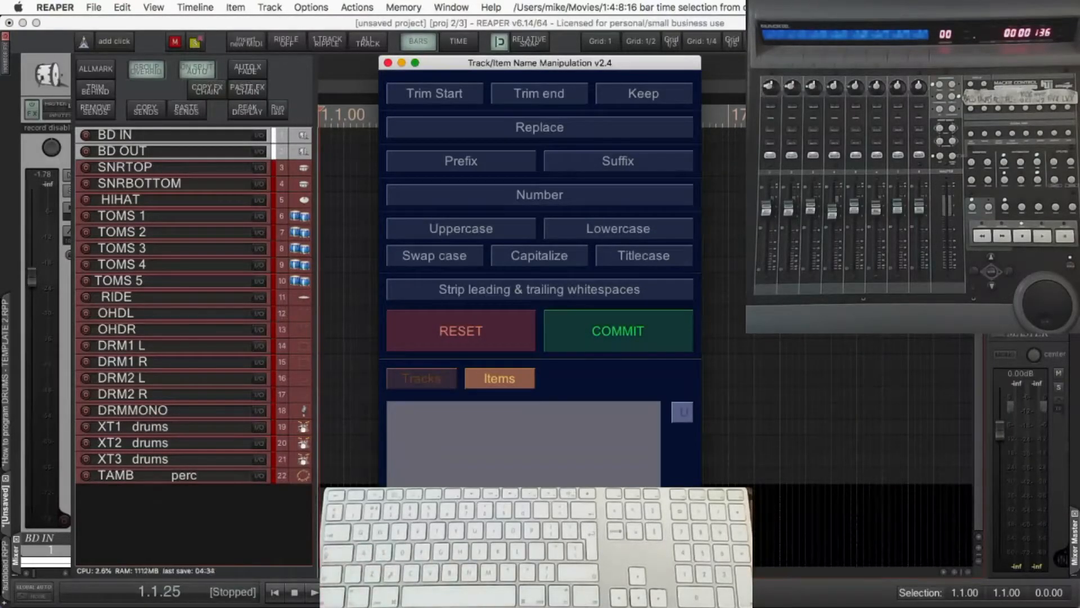
click(423, 377)
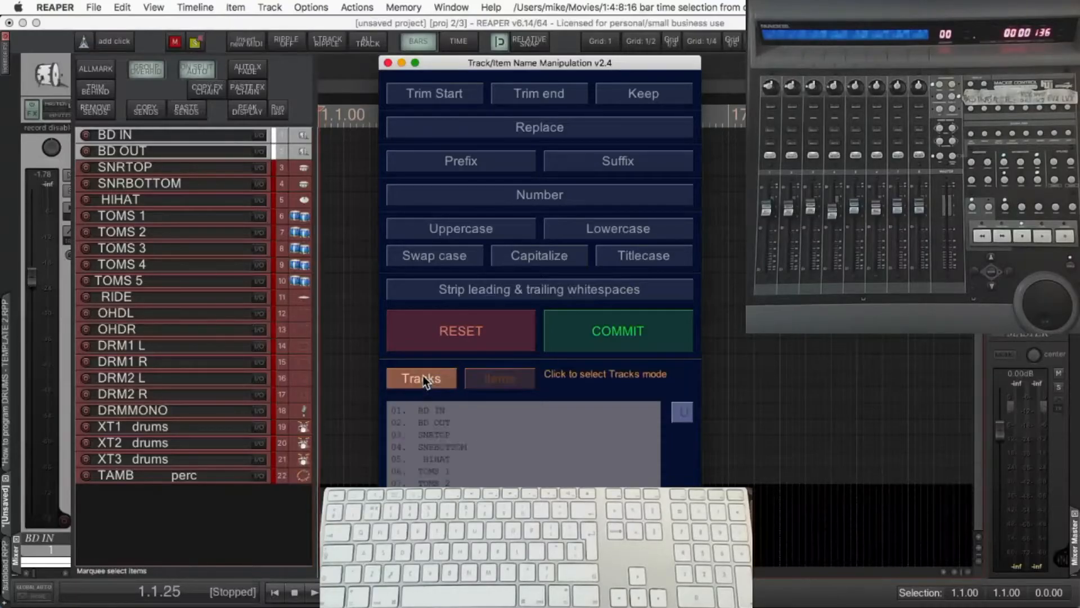
click(603, 160)
text(k)
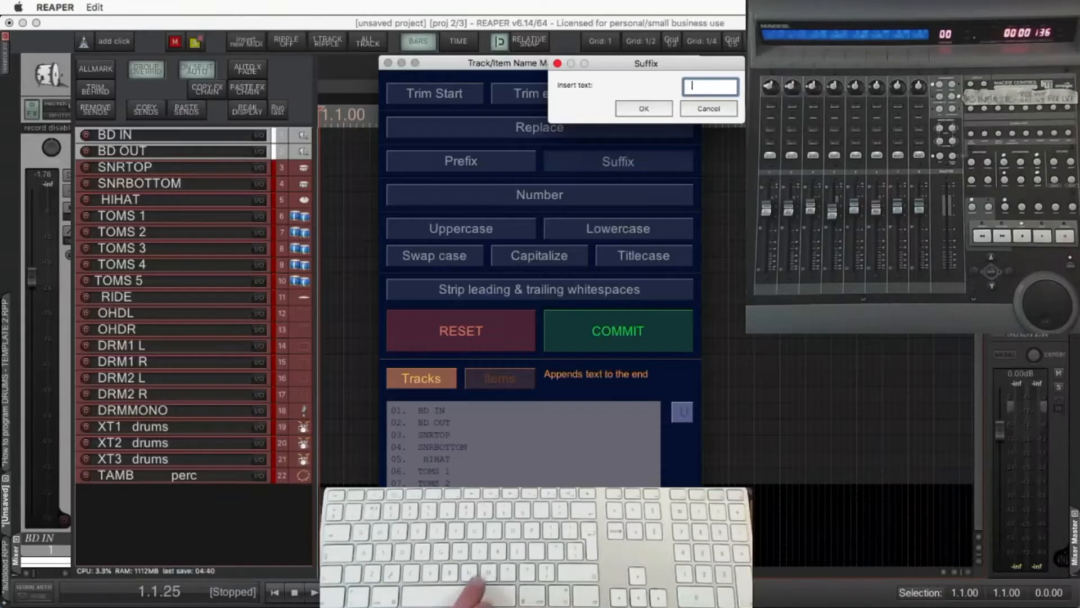
text(its)
key(Return)
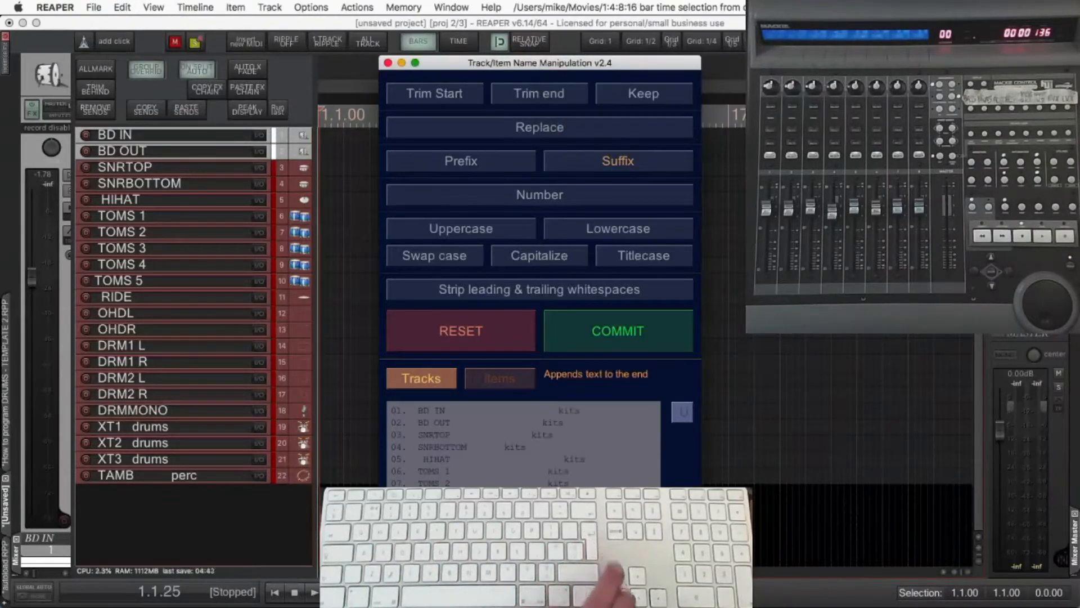
click(603, 322)
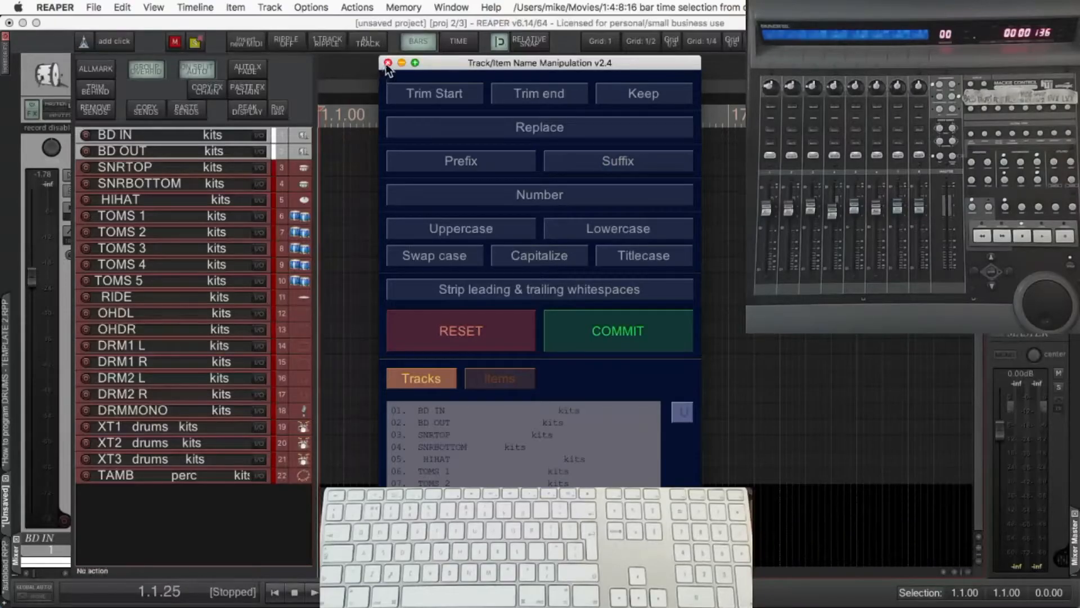
click(388, 63)
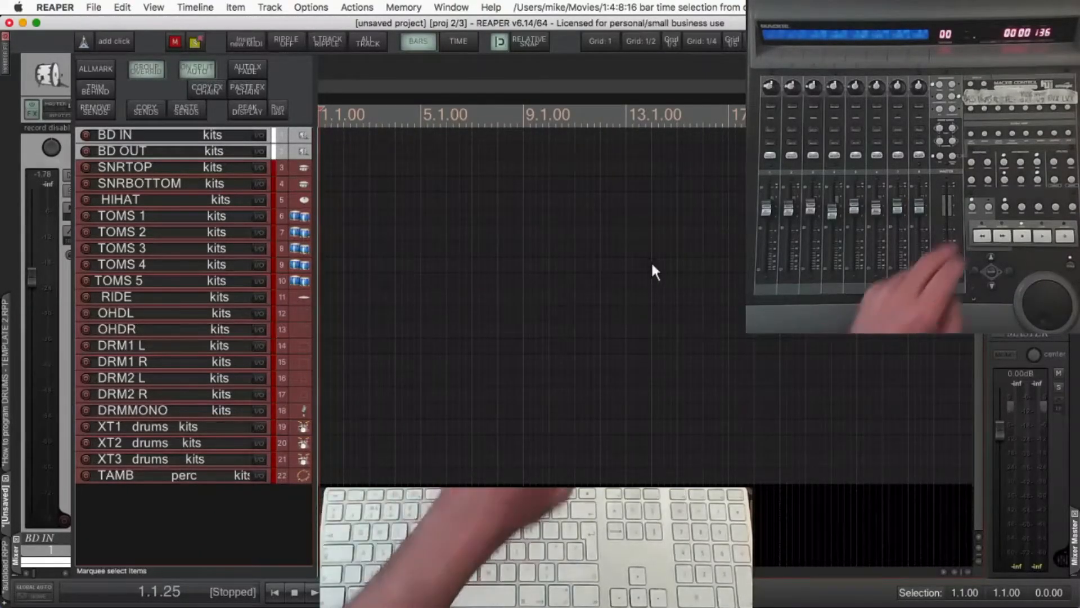
- Test the control surface's F1, F2 and F3 track selections, finishing on the F2 kits selection
key(F1)
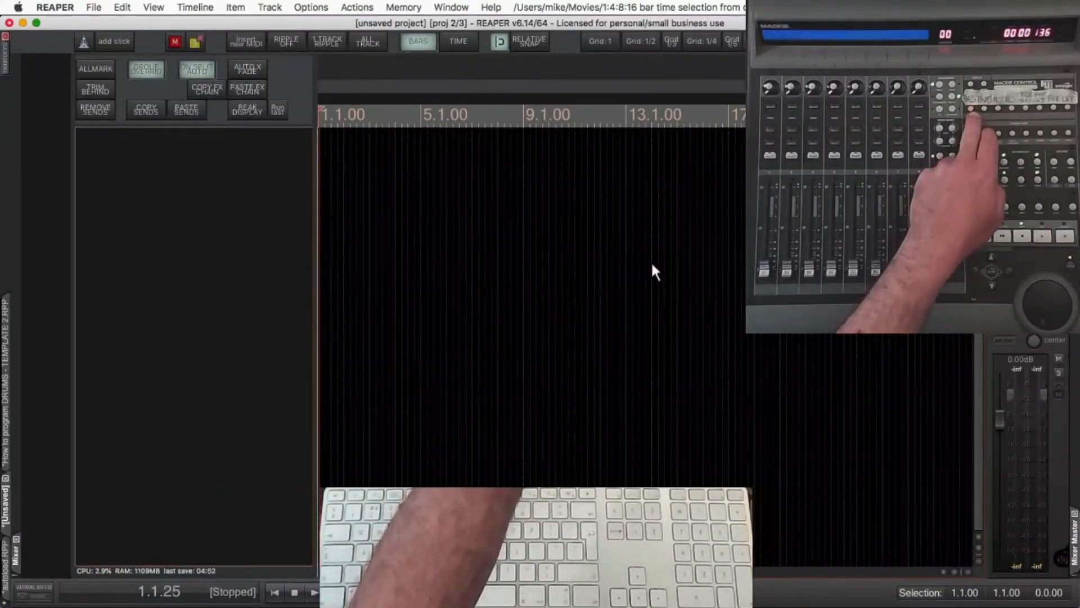
key(F2)
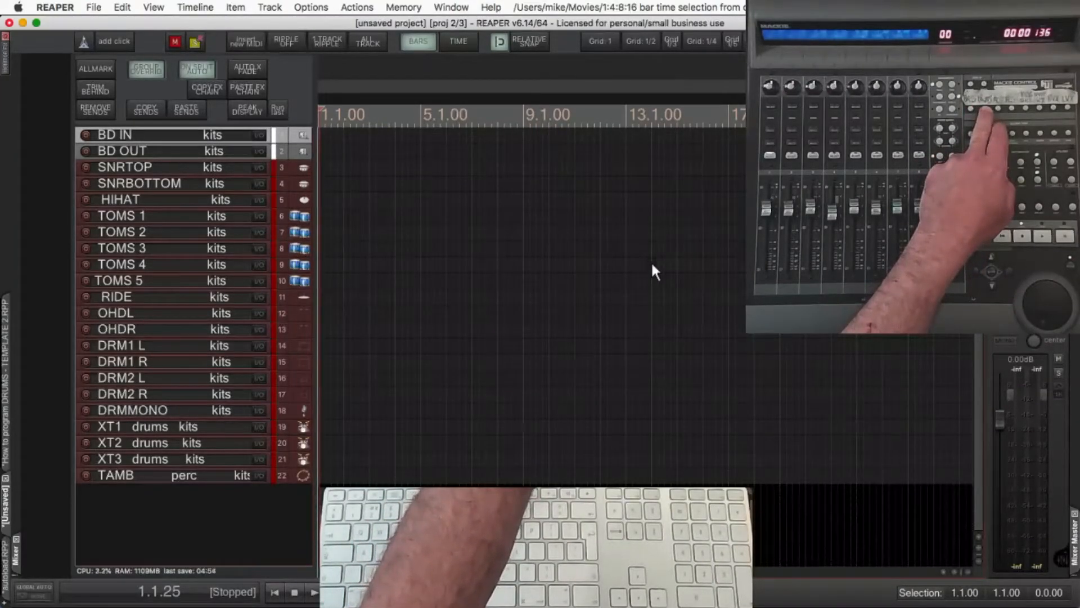
key(F3)
key(F2)
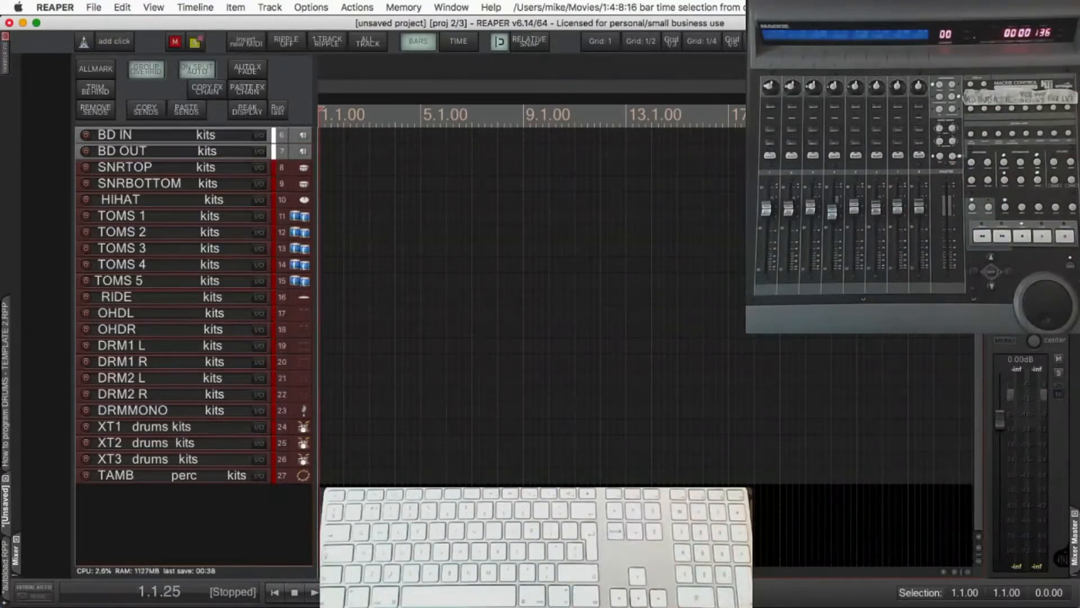
- Search the Actions list for "manipulation", run amagalma_Track-Item Name Manipulation.lua to view it, and close its window
key(shift+slash)
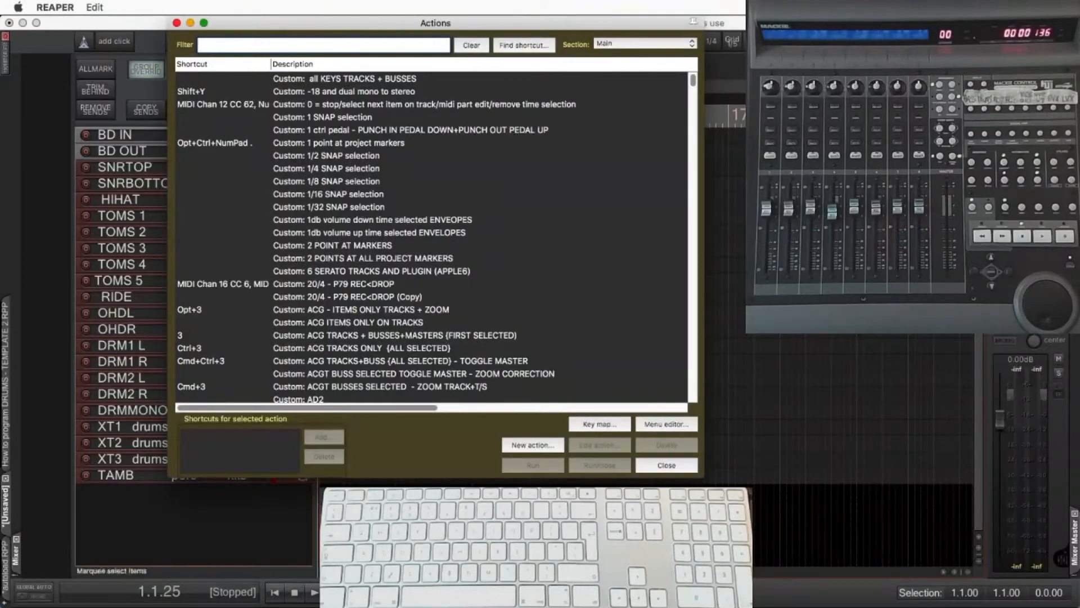
text(manipulation)
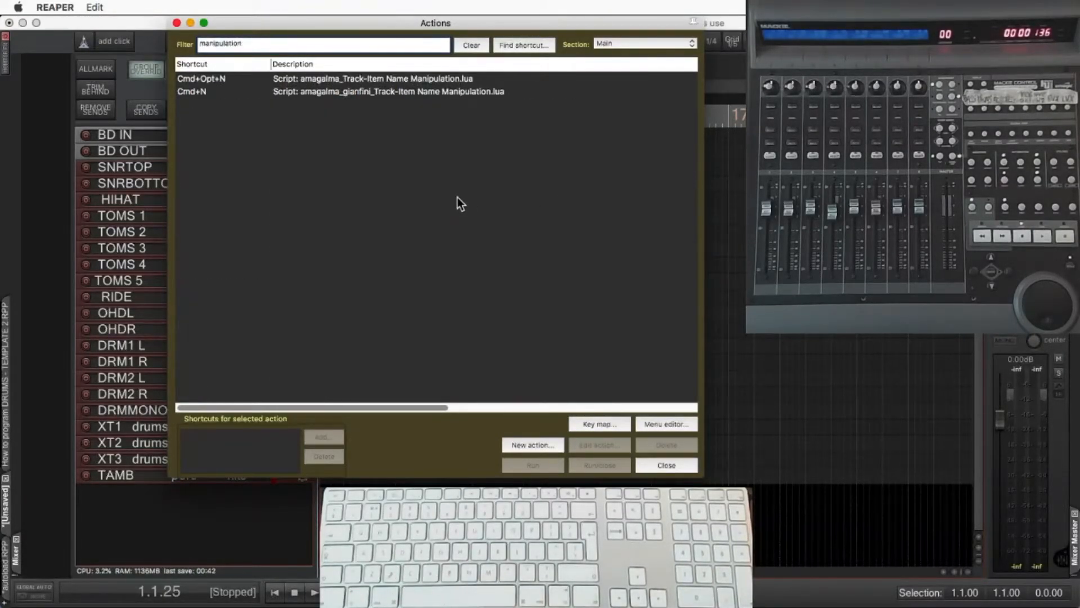
click(322, 94)
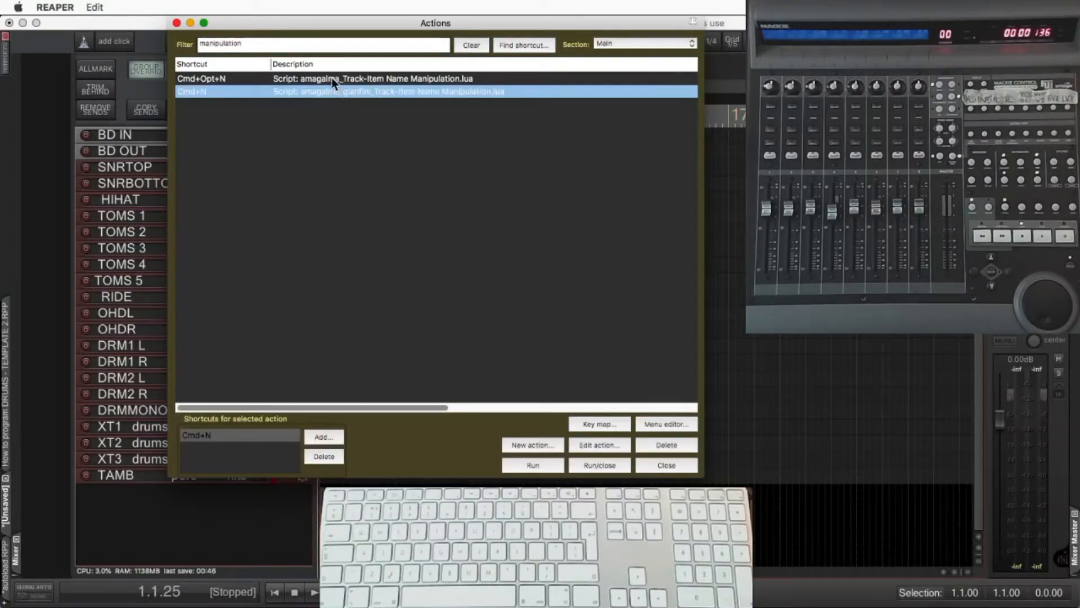
click(327, 78)
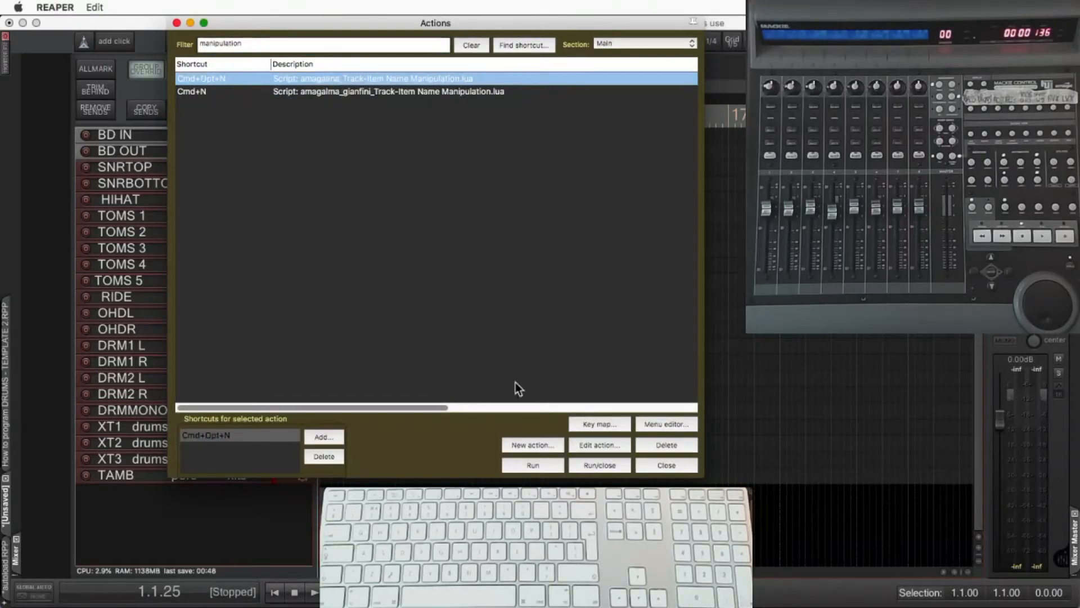
click(532, 465)
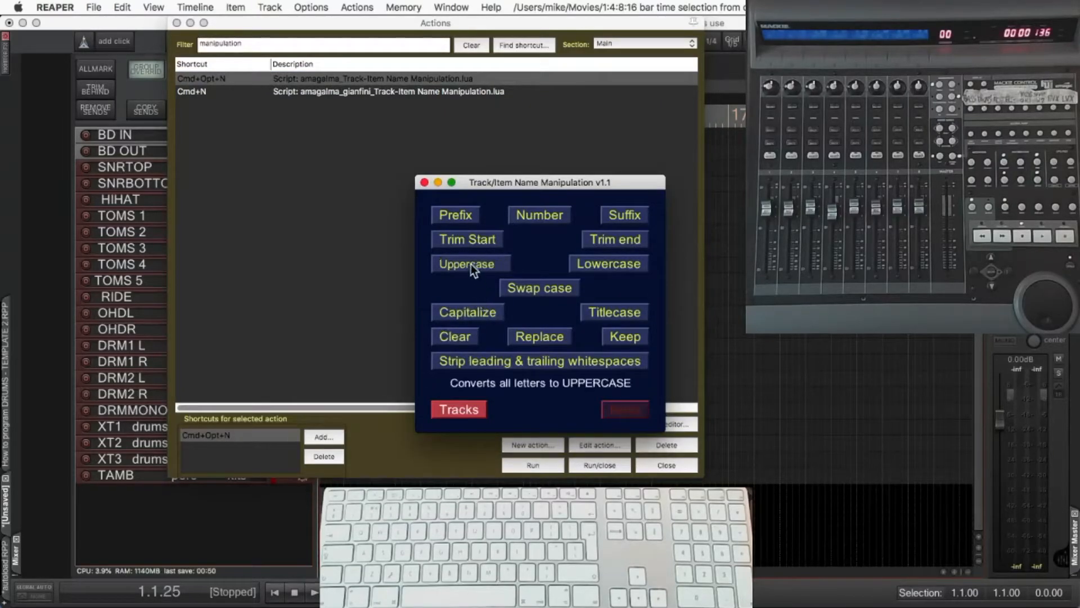
click(424, 181)
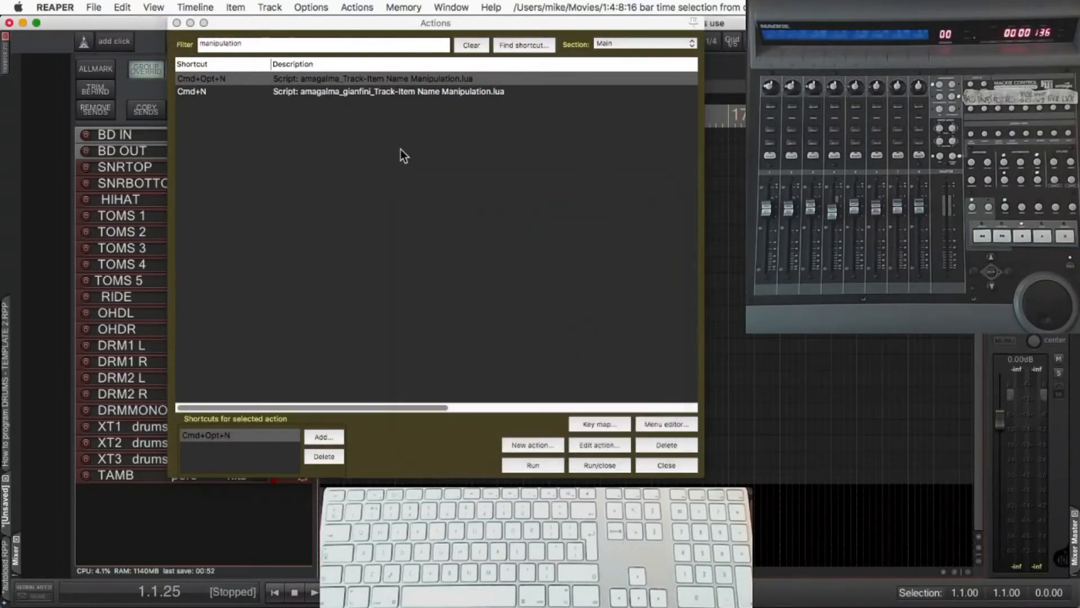
- Run amagalma_gianfini_Track-Item Name Manipulation.lua to view it, and close both its window and the Actions list
click(398, 92)
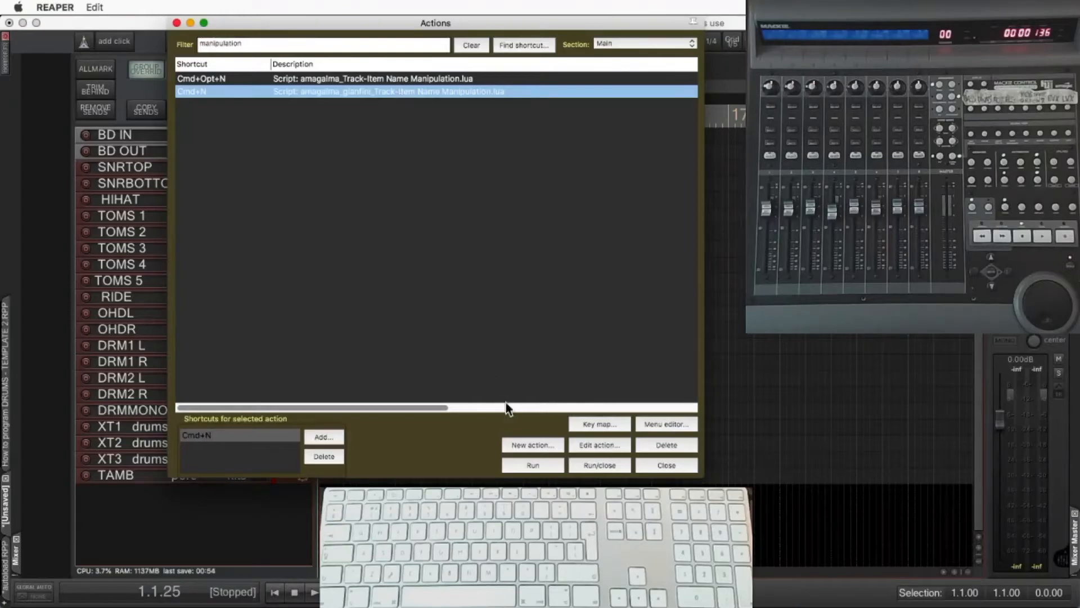
click(518, 464)
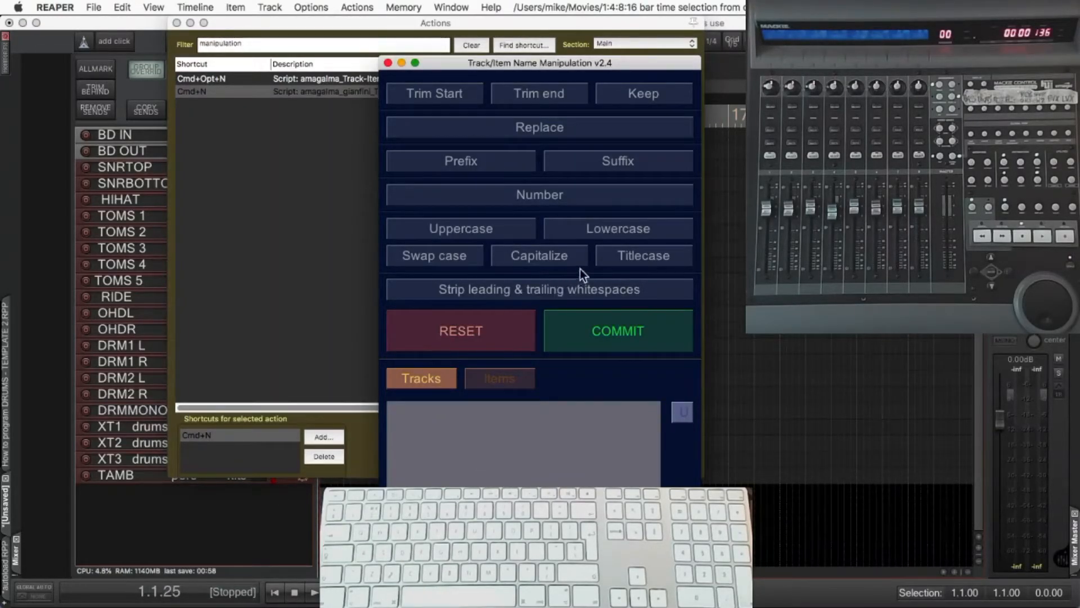
click(387, 62)
click(670, 465)
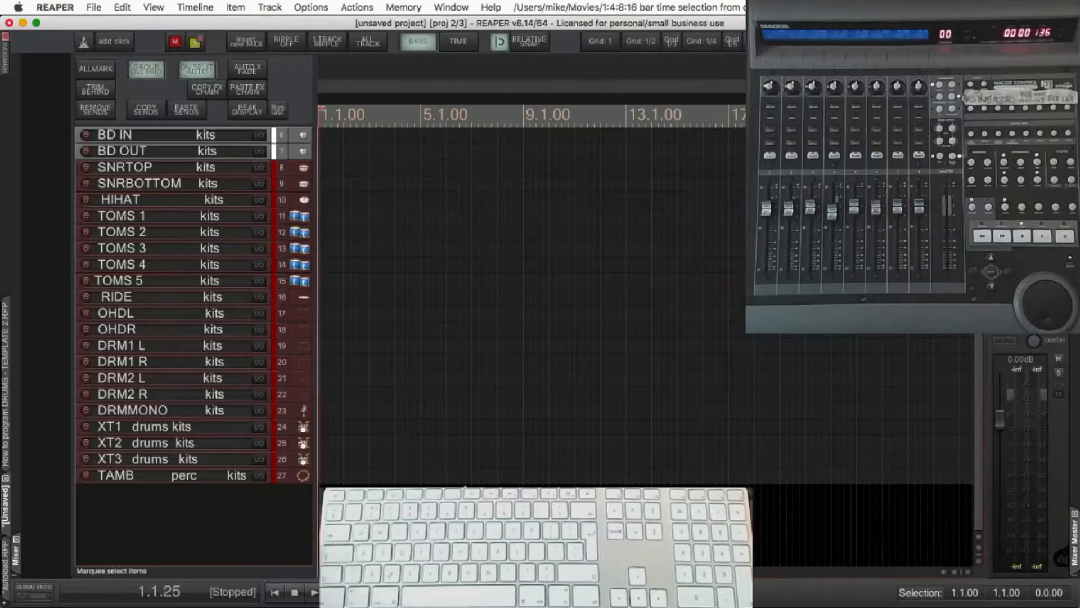
- Save all the kits tracks as a track template in the DRUMS - folder, overwriting "DRUMS - JUST TRACKS (no triggers)"
key(super+a)
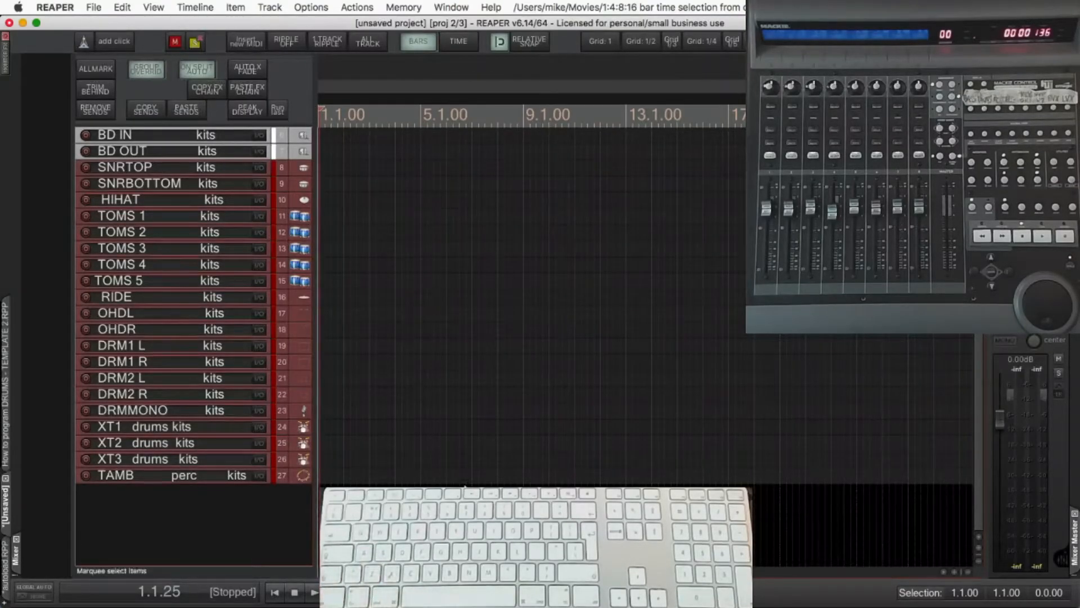
right_click(300, 180)
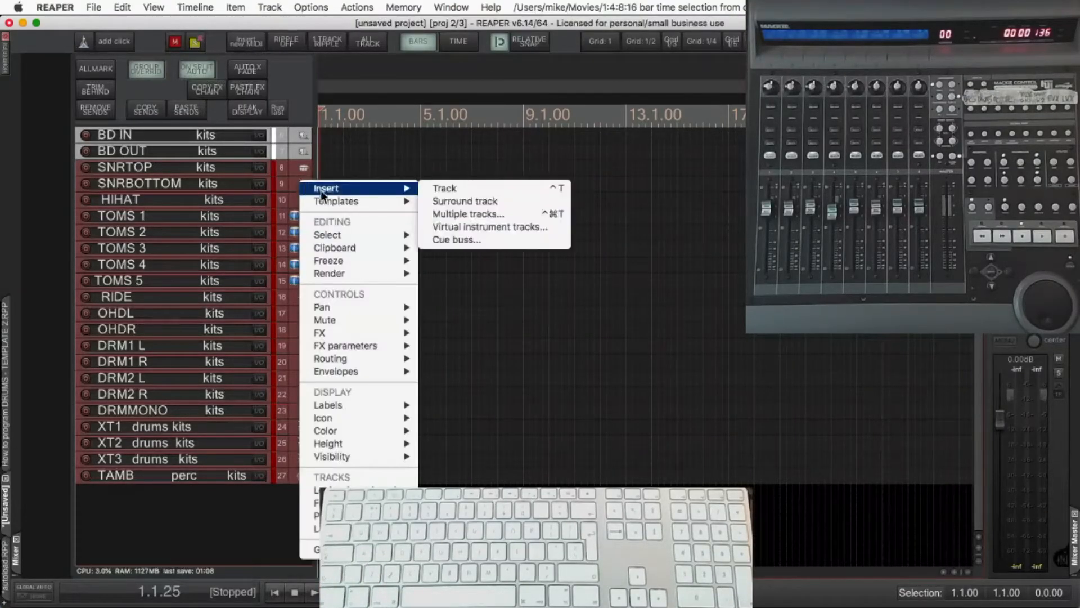
mouse_move(346, 201)
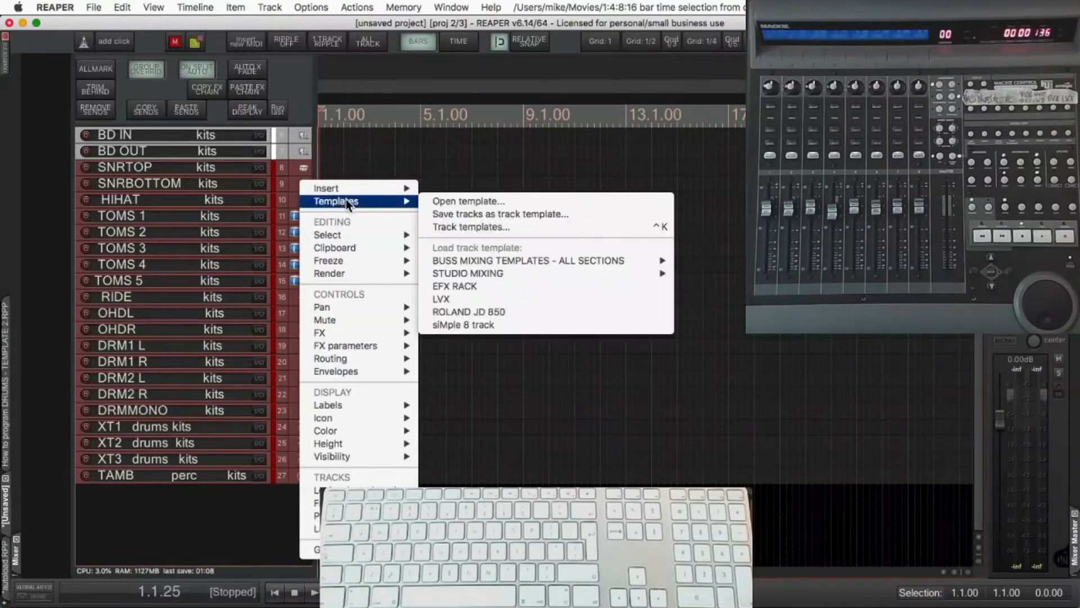
click(453, 215)
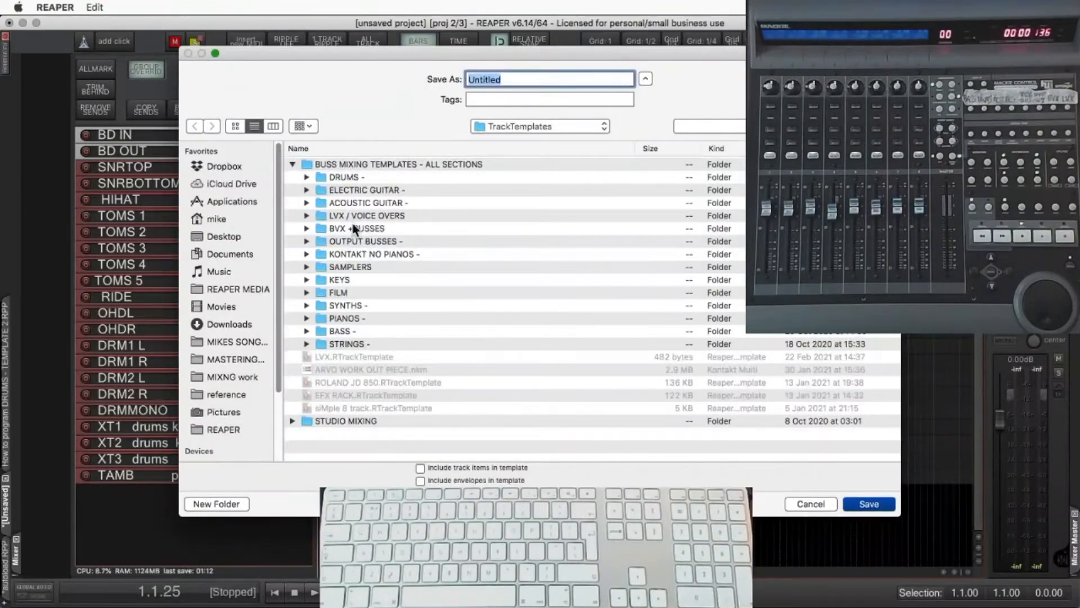
double_click(345, 176)
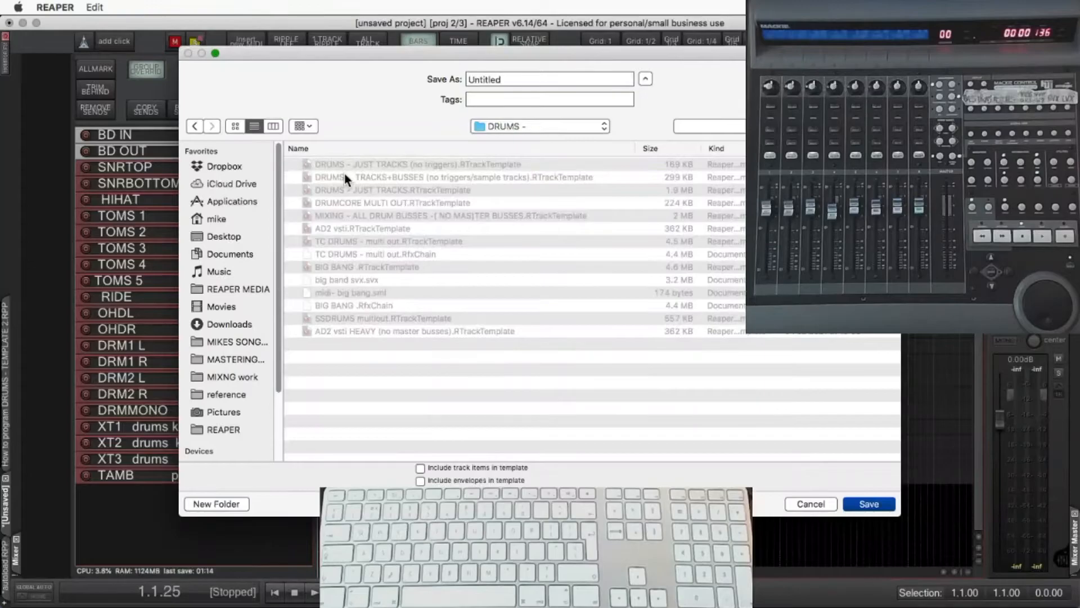
click(370, 163)
key(Return)
click(641, 154)
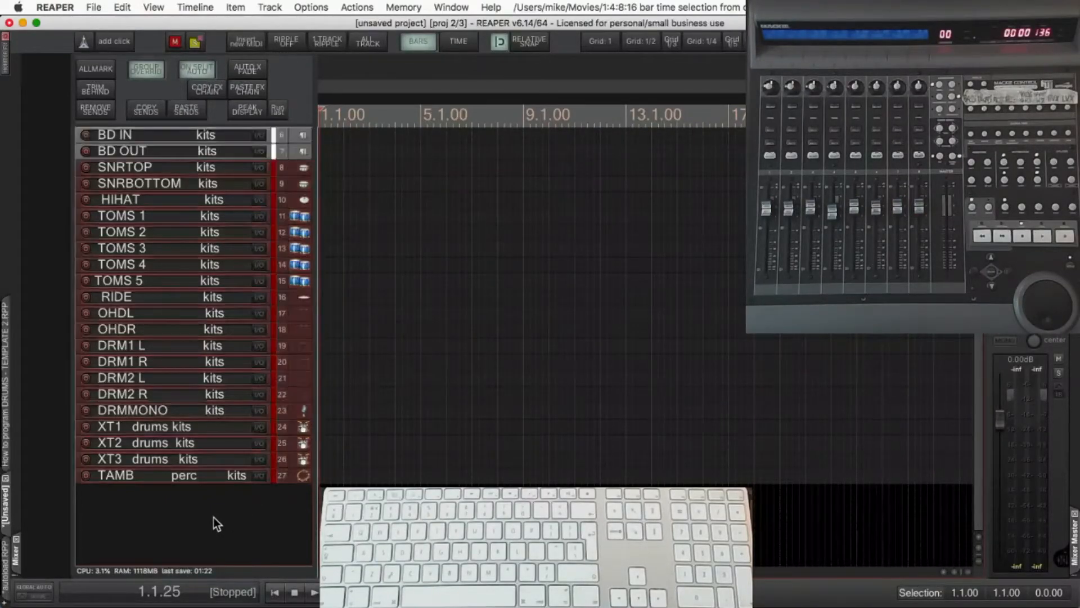
- Delete all the kits tracks from the project
key(super+a)
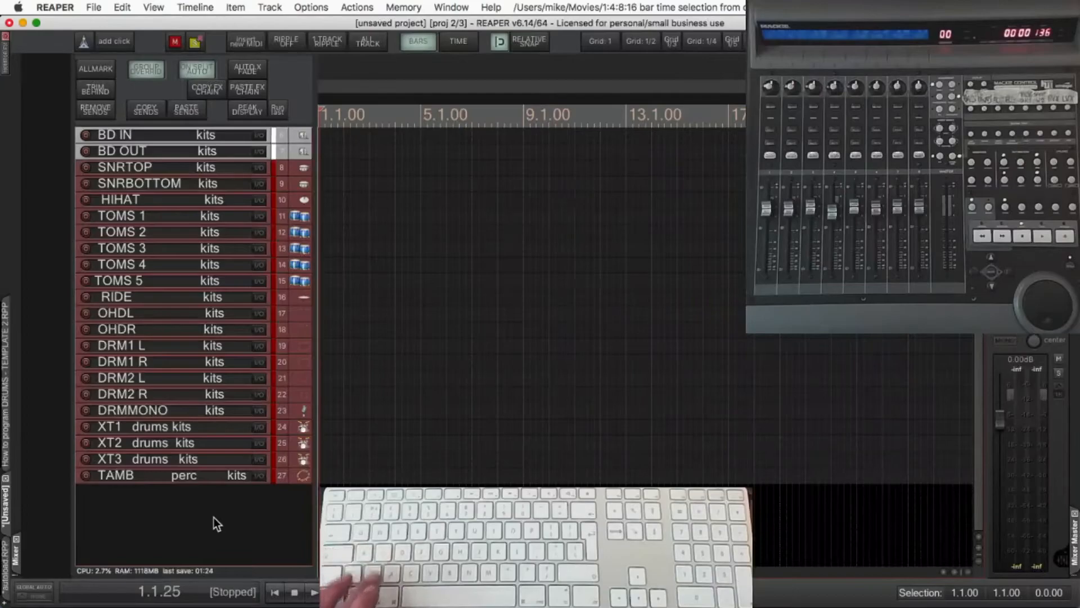
key(Delete)
key(Return)
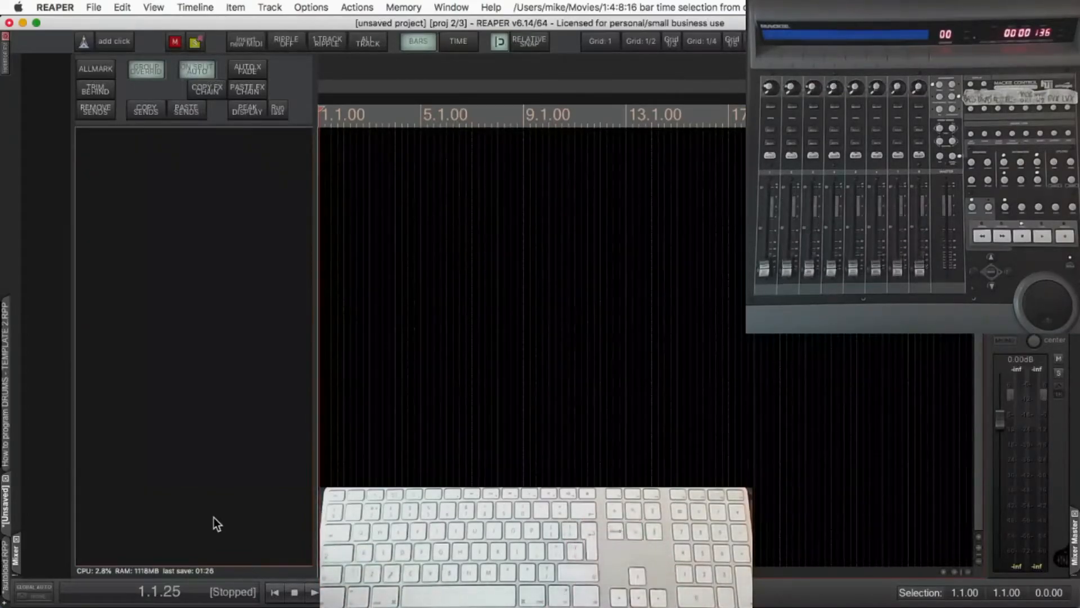
- Load the track template "DRUMS - JUST TRACKS (no triggers)" from the DRUMS - group of BUSS MIXING TEMPLATES - ALL SECTIONS
right_click(211, 206)
mouse_move(249, 229)
mouse_move(411, 290)
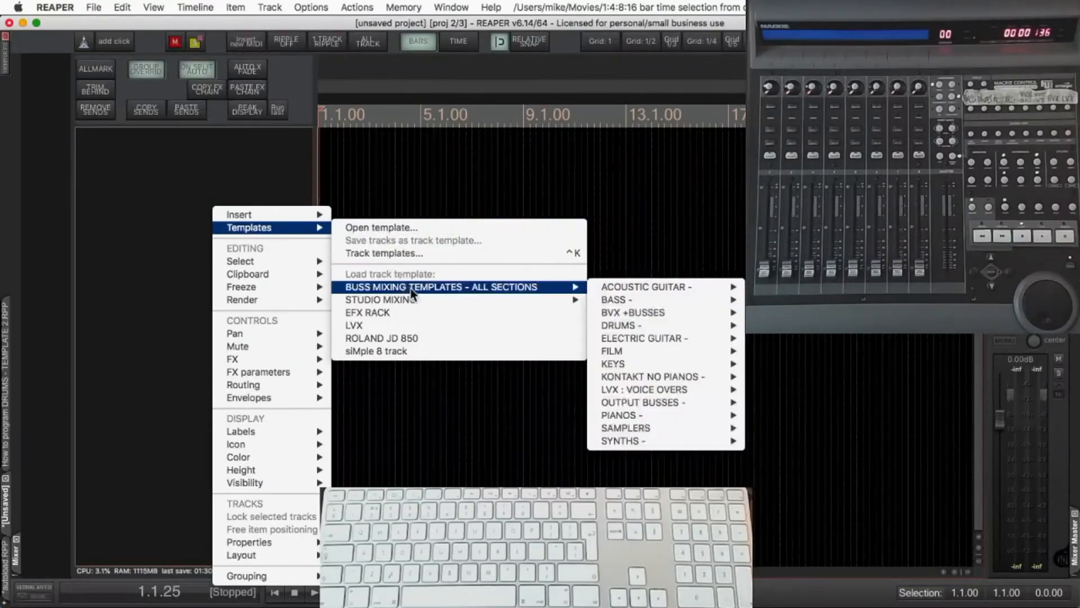
mouse_move(670, 325)
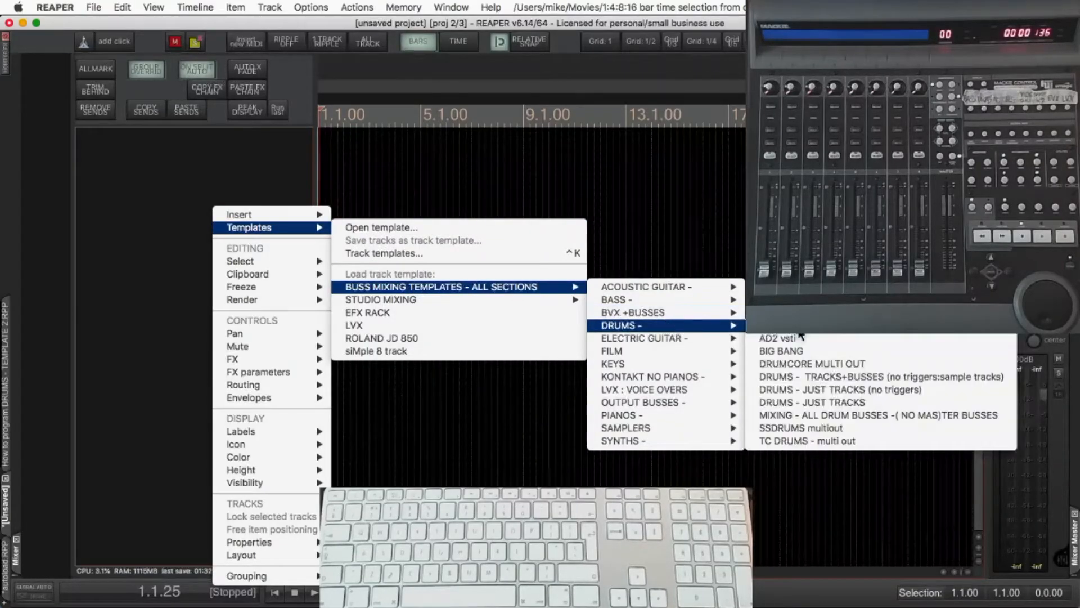
click(878, 389)
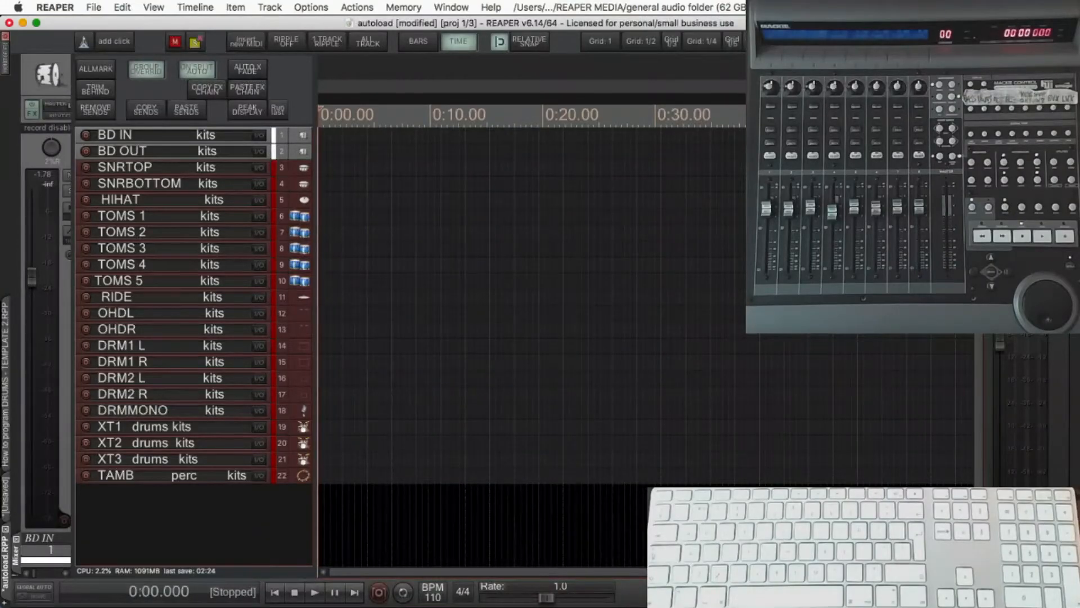
- Toggle the master send of all the kits tracks at once
key(super+a)
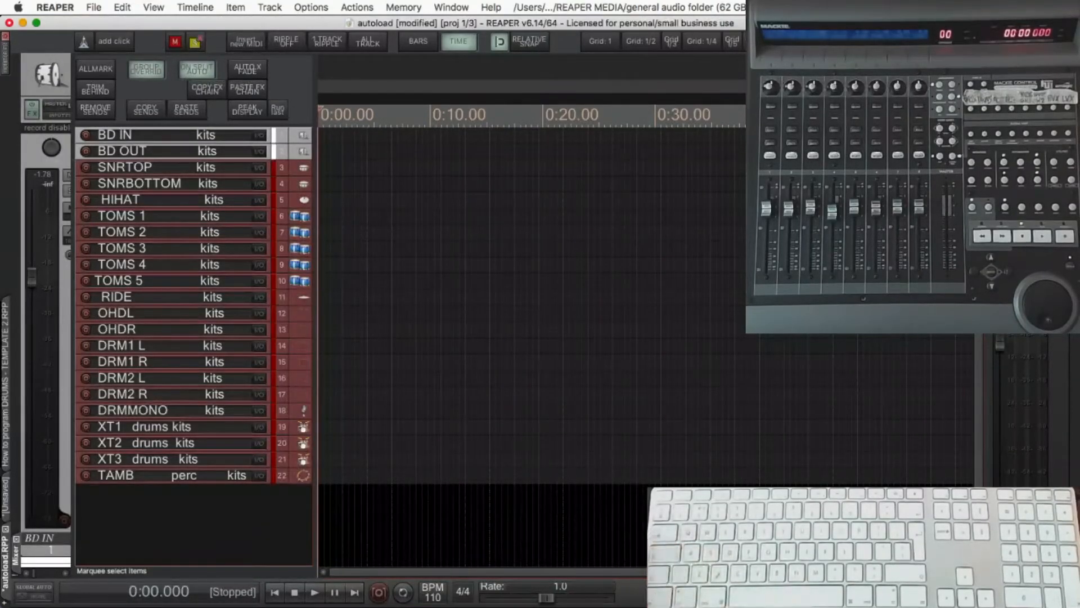
alt+click(258, 472)
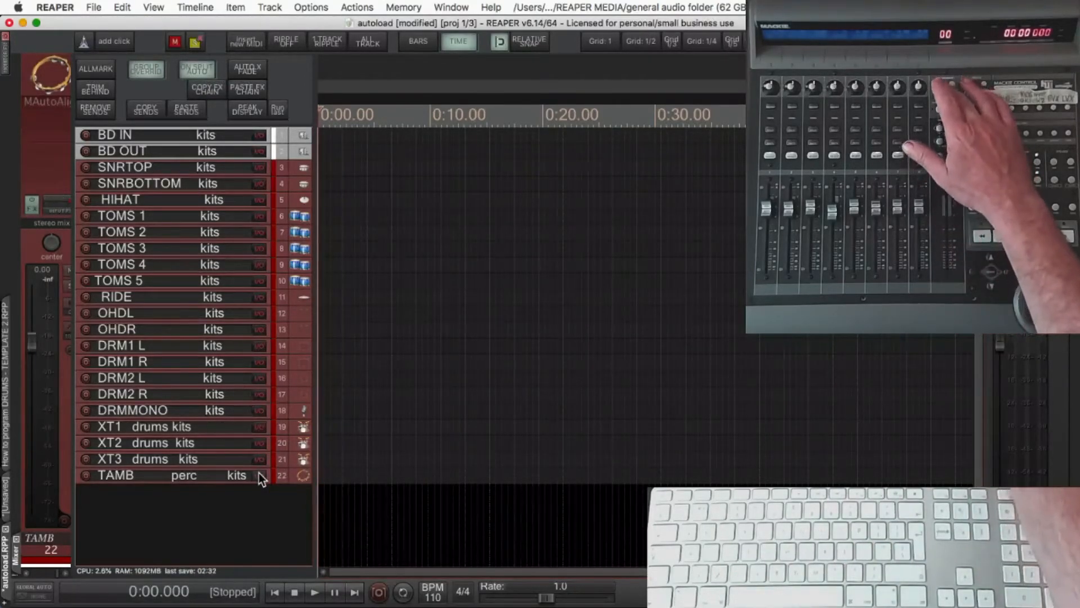
- Toggle the master send of all selected kits tracks twice from the TAMB track
alt+click(259, 473)
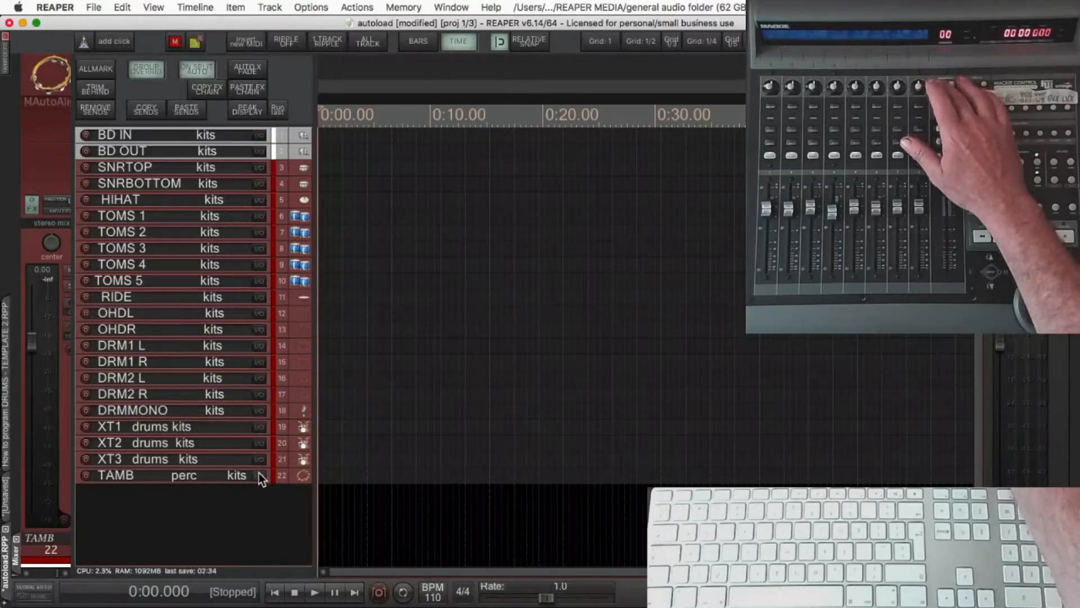
alt+click(262, 473)
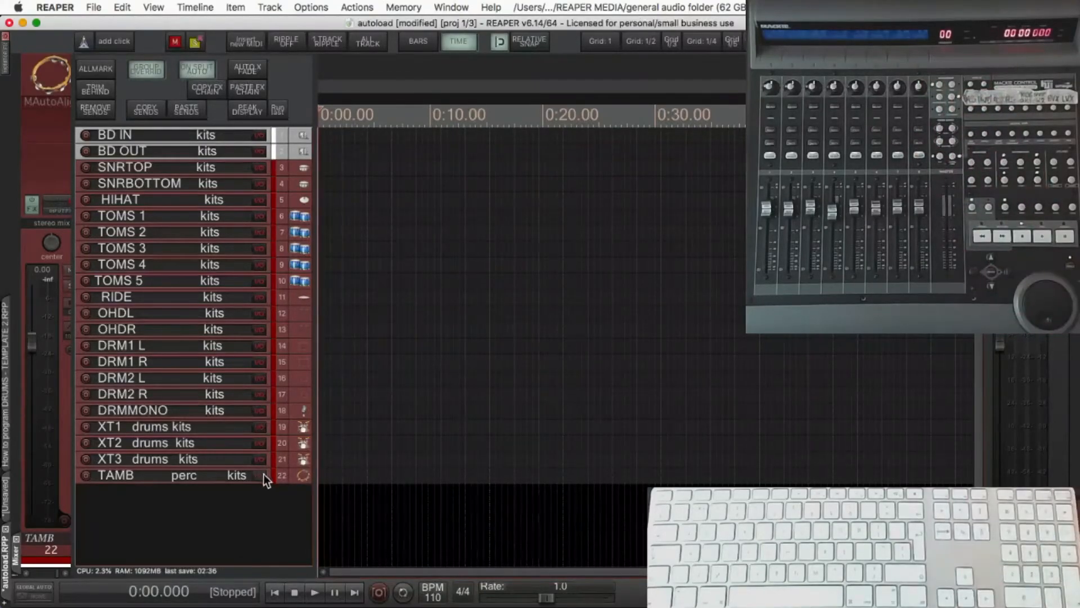
scroll(263, 474, down, 3)
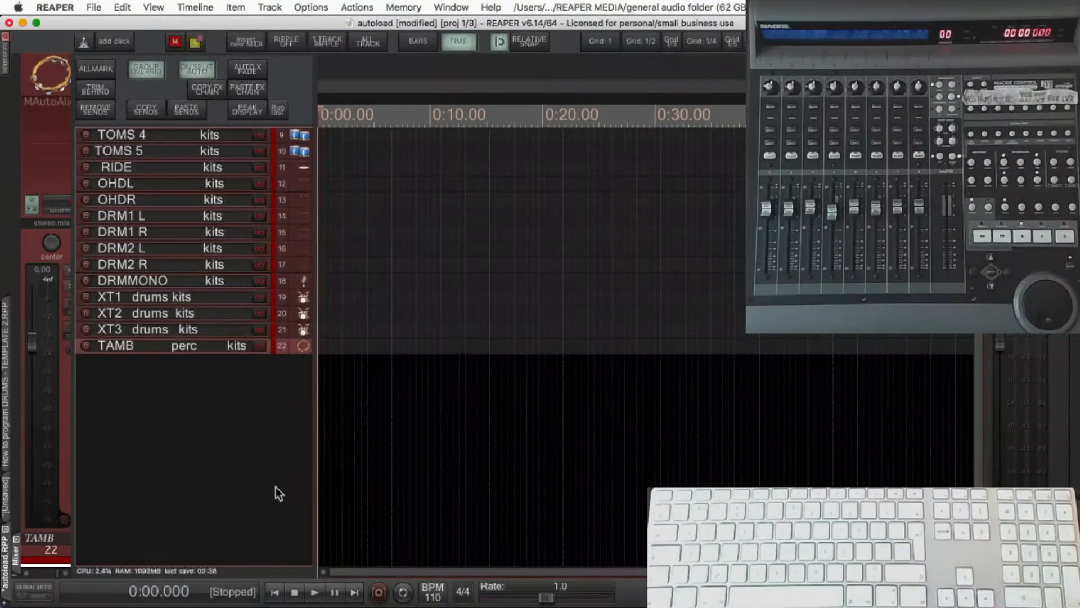
right_click(259, 394)
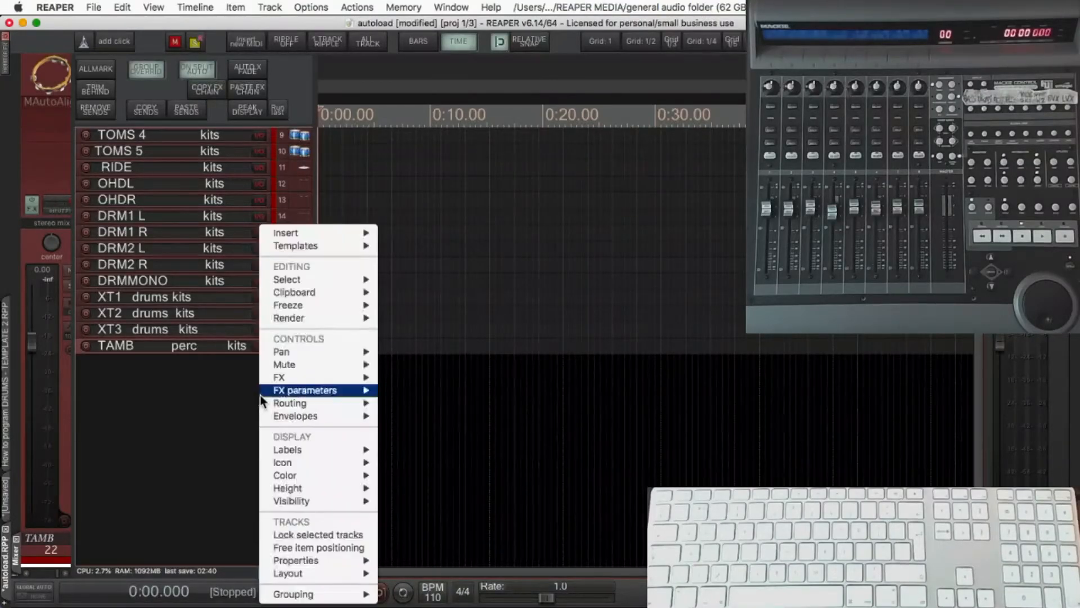
mouse_move(320, 247)
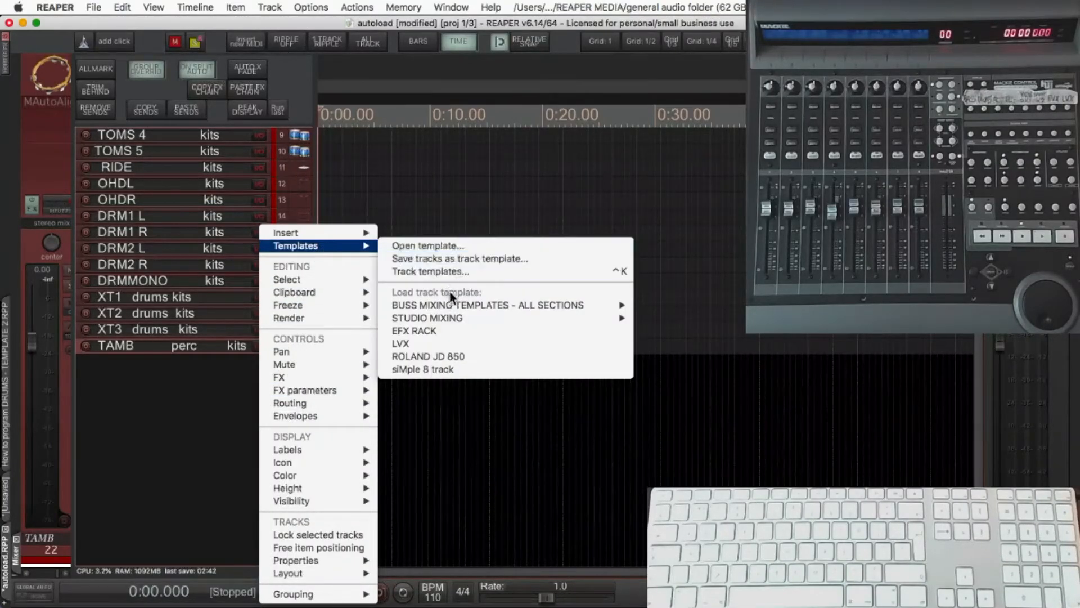
click(115, 438)
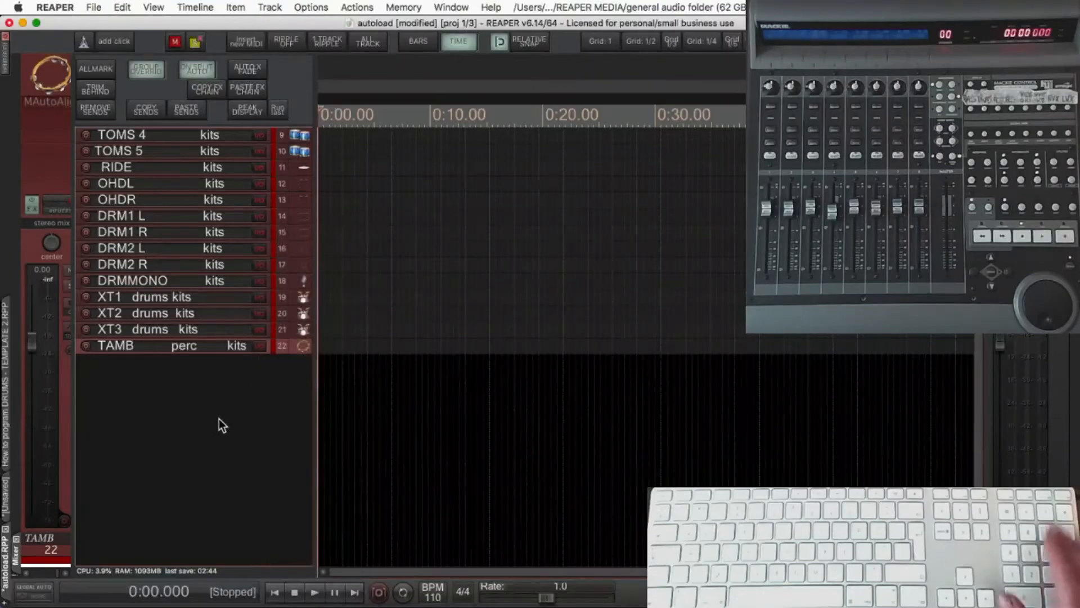
- Insert the output buss tracks below the kits tracks using the INSERT TRACK/BUSS toolbar
key(KP_6)
click(865, 451)
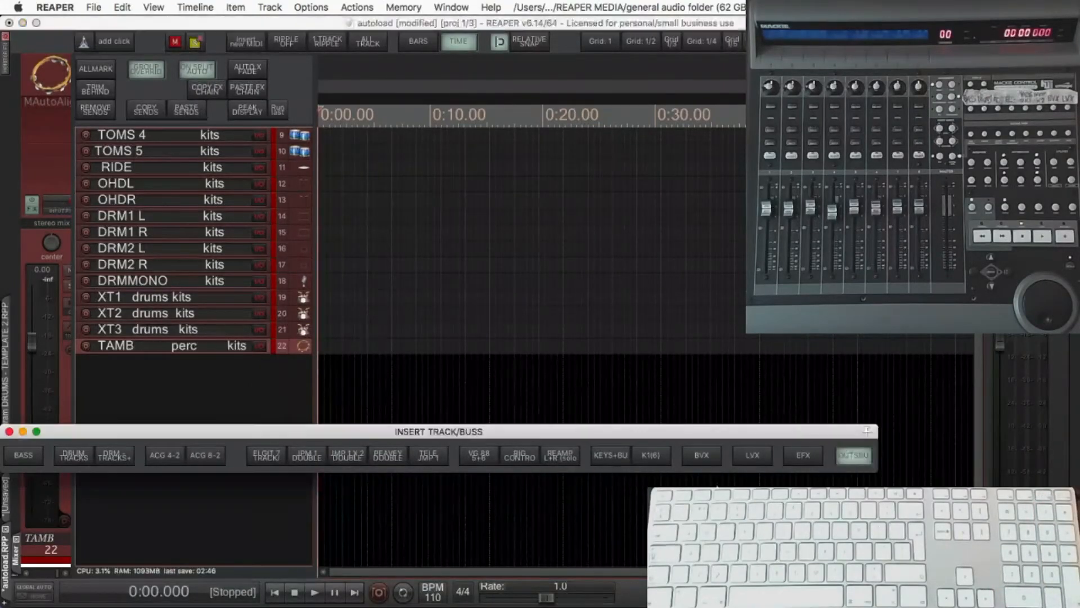
click(125, 453)
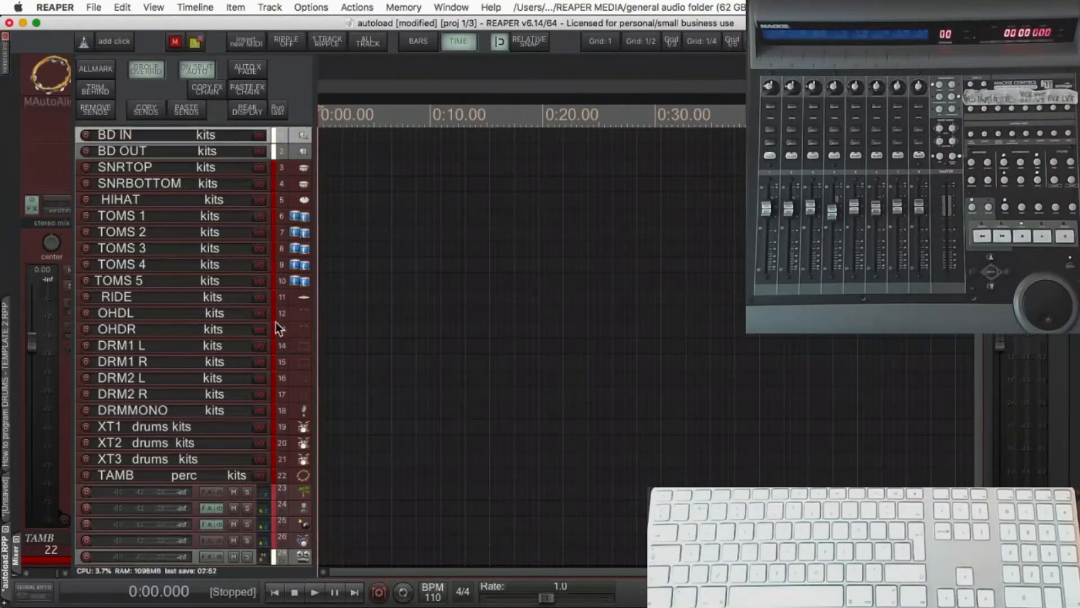
- Add a send from all kits tracks, BD IN through TAMB, to track 23, CLEAN OUT BUSS kits
shift+click(296, 475)
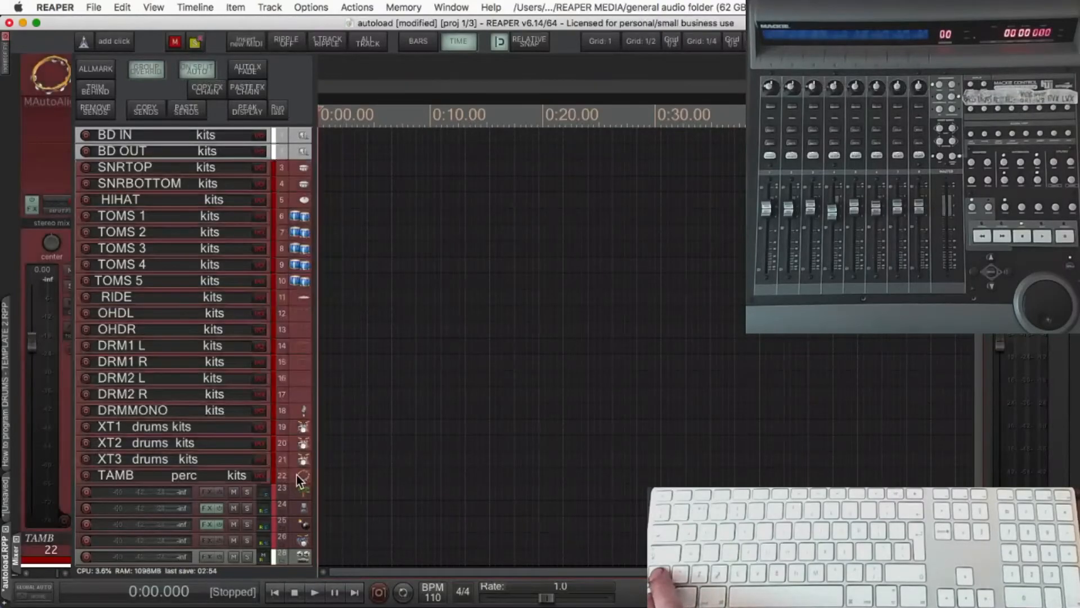
right_click(259, 474)
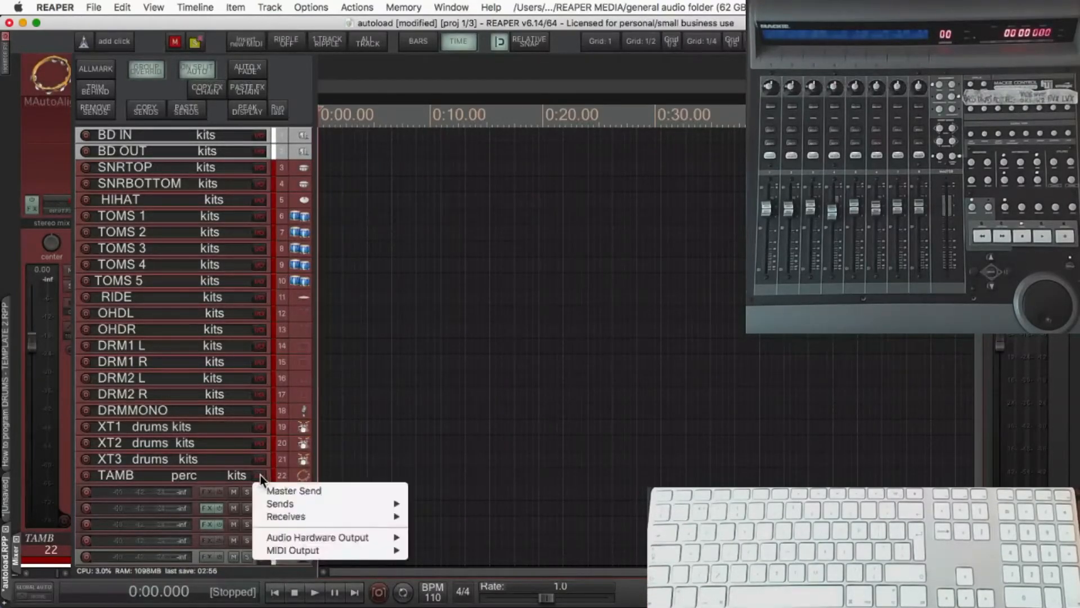
mouse_move(388, 507)
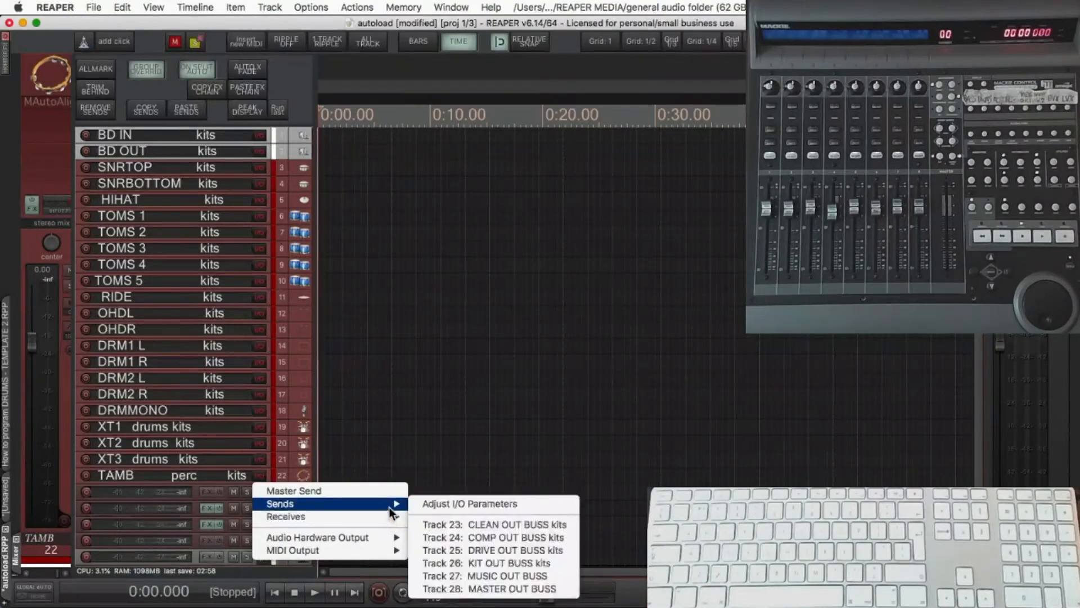
click(459, 525)
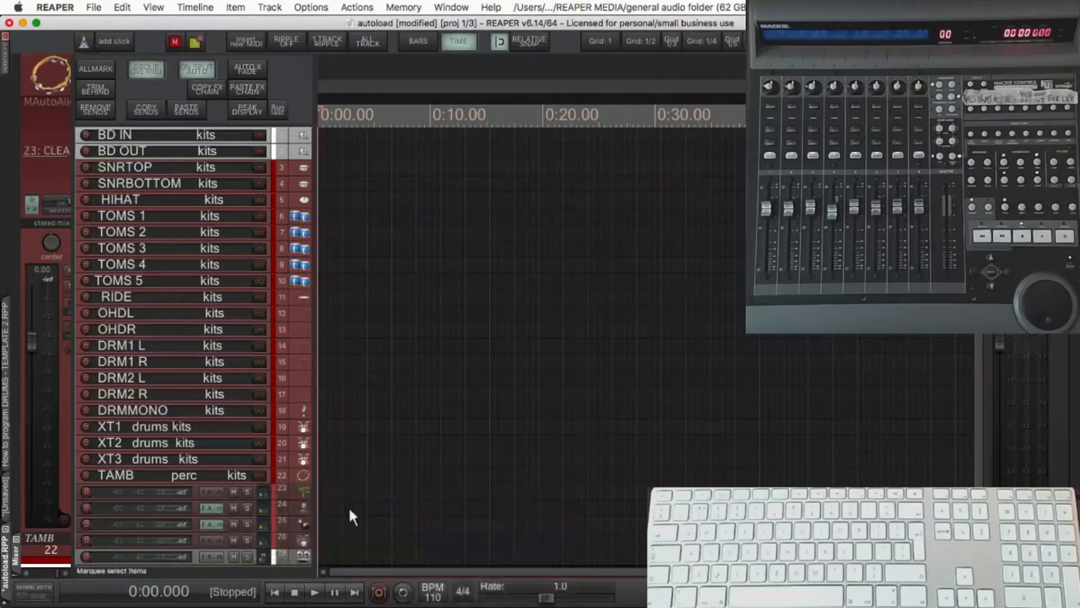
- Examine the sends and receives in the routing of the CLEAN OUT BUSS kits track, and close the routing window
click(296, 491)
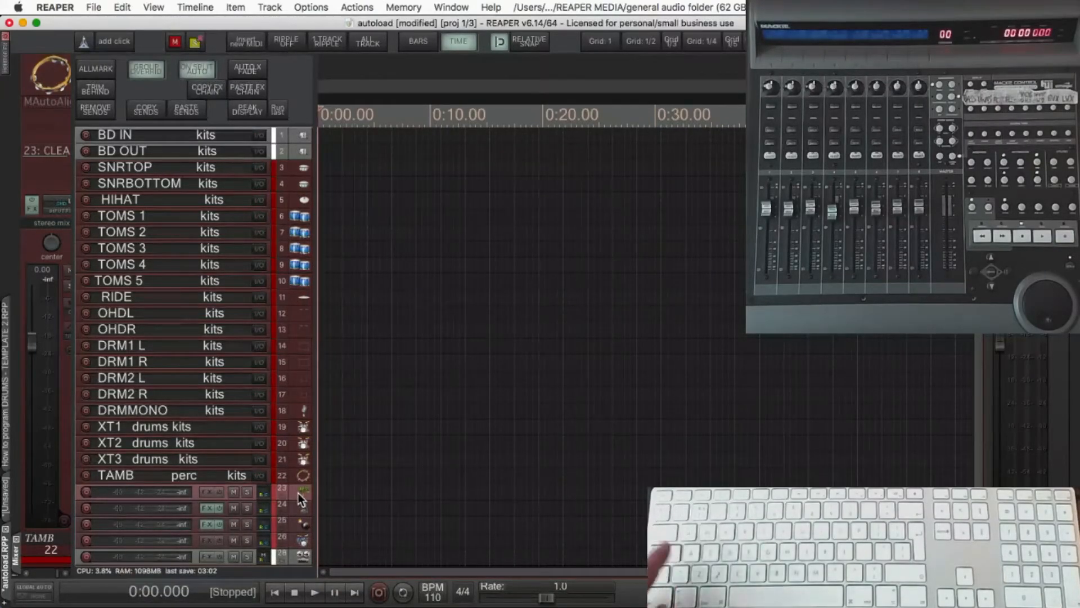
key(i)
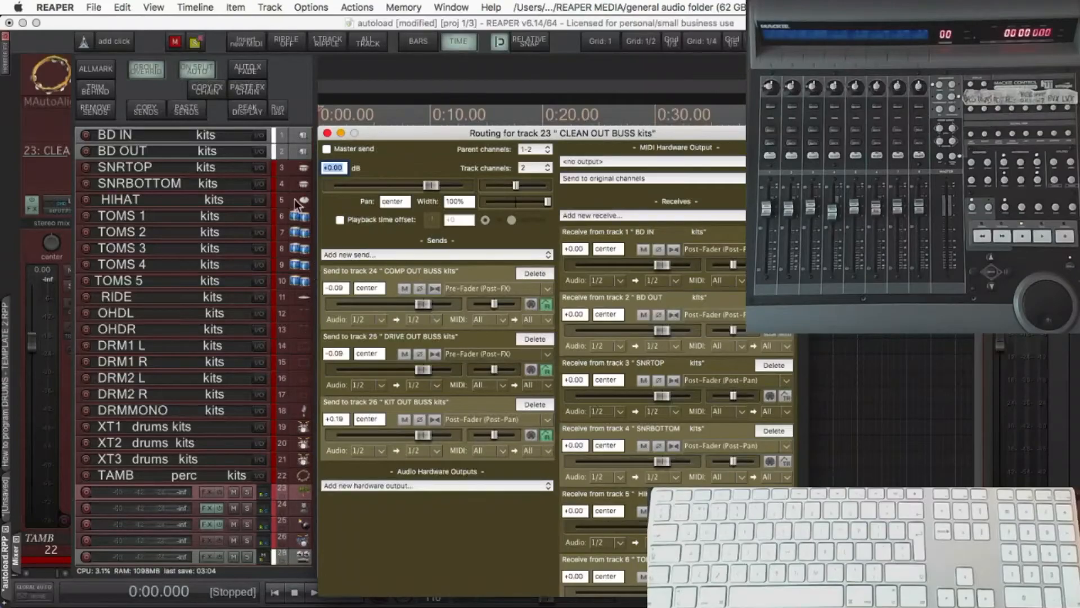
drag(414, 133, 256, 50)
drag(641, 147, 647, 107)
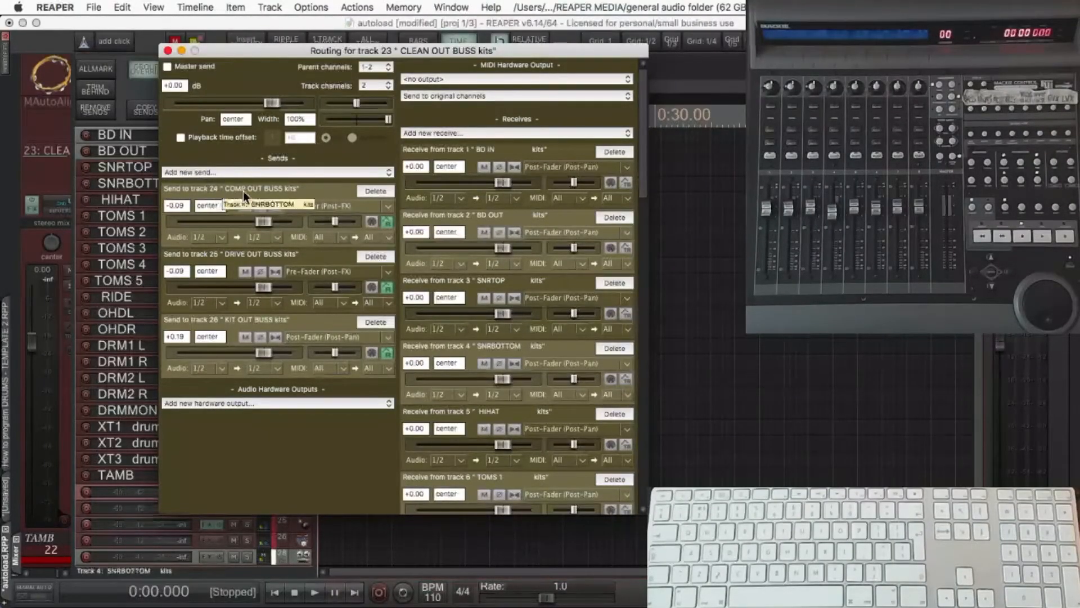
click(168, 51)
- Show only the output buss tracks in the track list and return to the view of all tracks
key(F9)
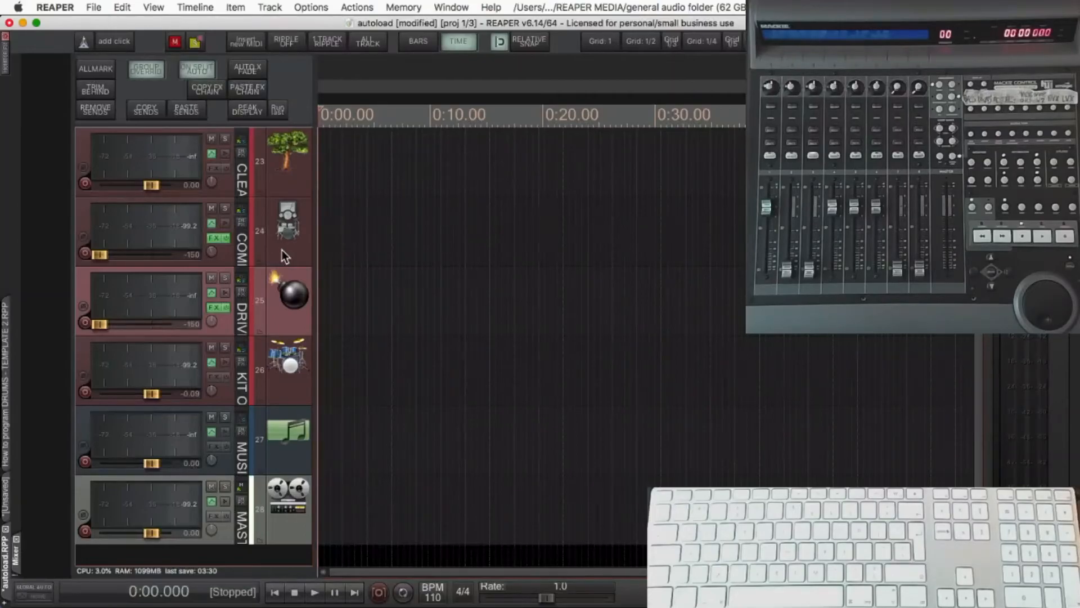
key(a)
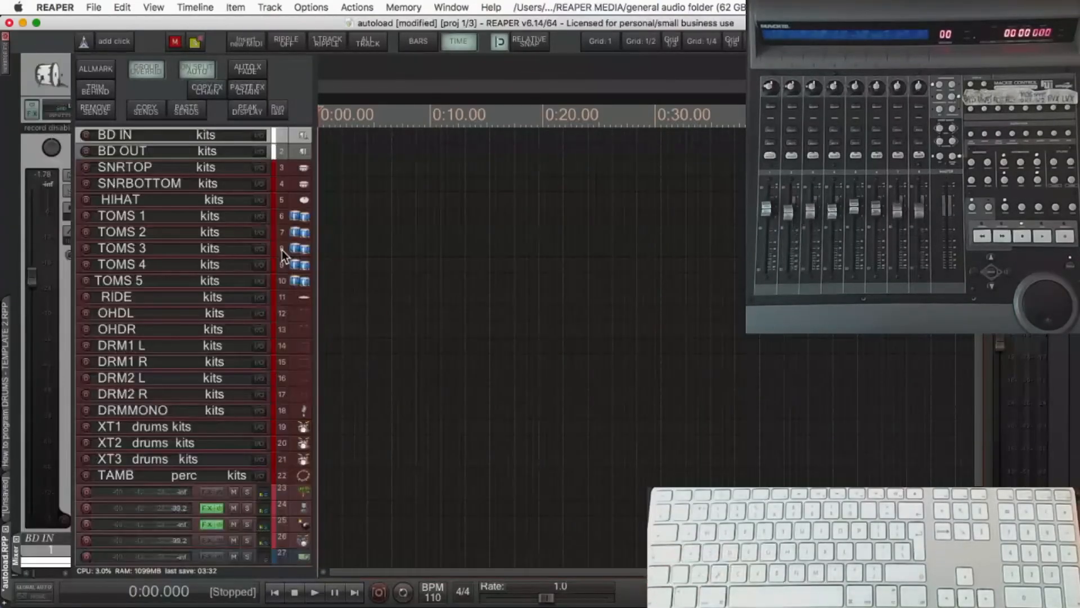